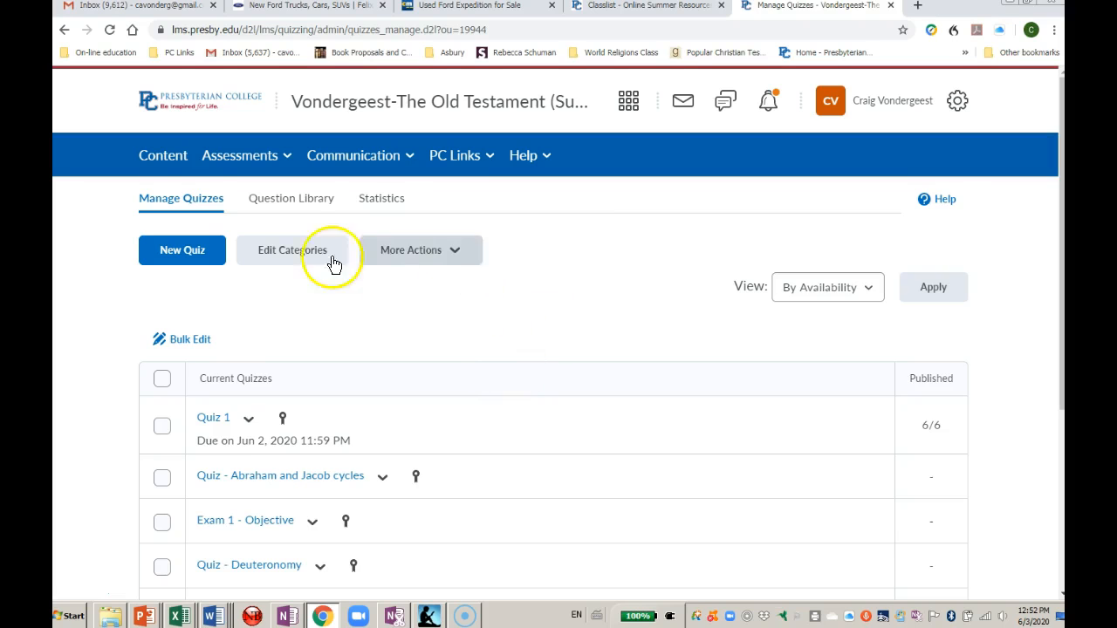
# - Create a new quiz named "Quiz D"
pyautogui.click(175, 253)
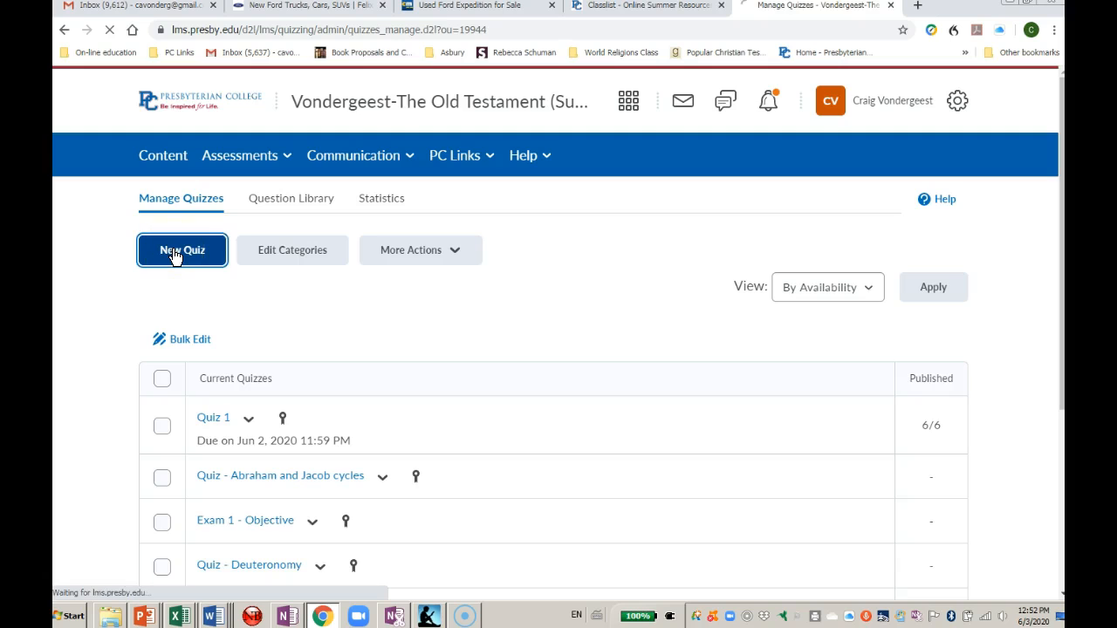
pyautogui.click(240, 397)
pyautogui.write('Q')
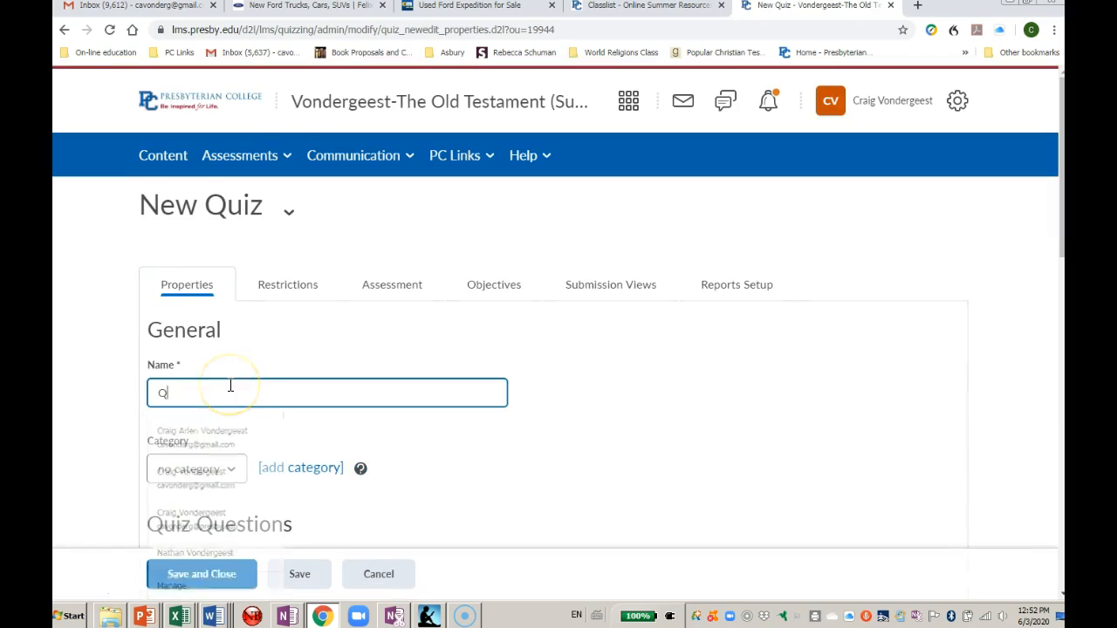
pyautogui.write('uiz D')
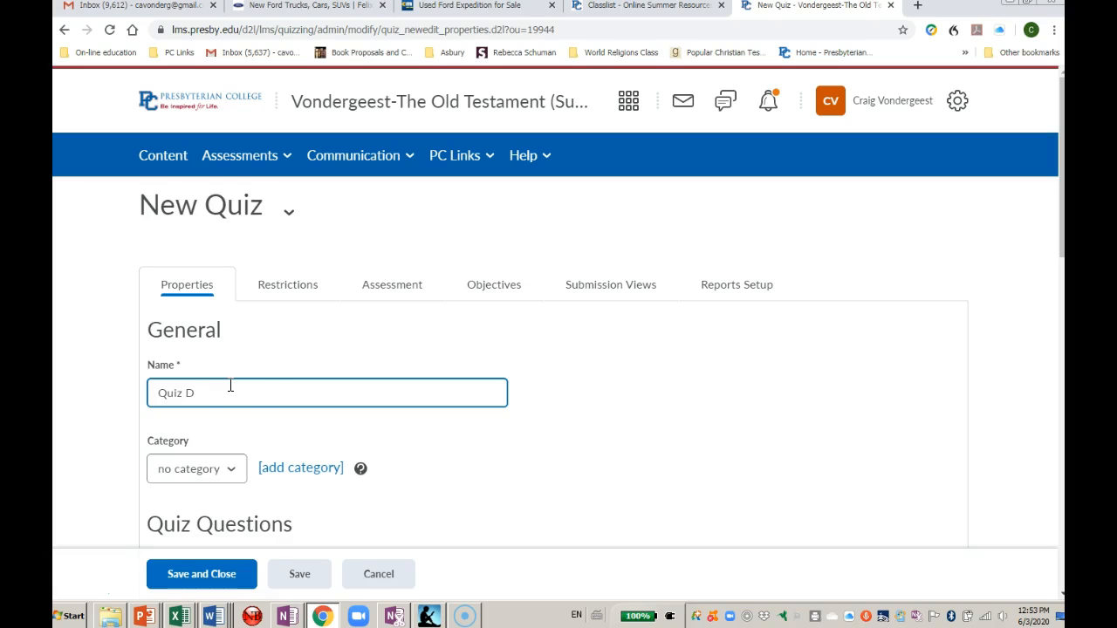
# - Open the question editor for the new quiz and look at the available question import sources
pyautogui.scroll(-3, 256, 369)
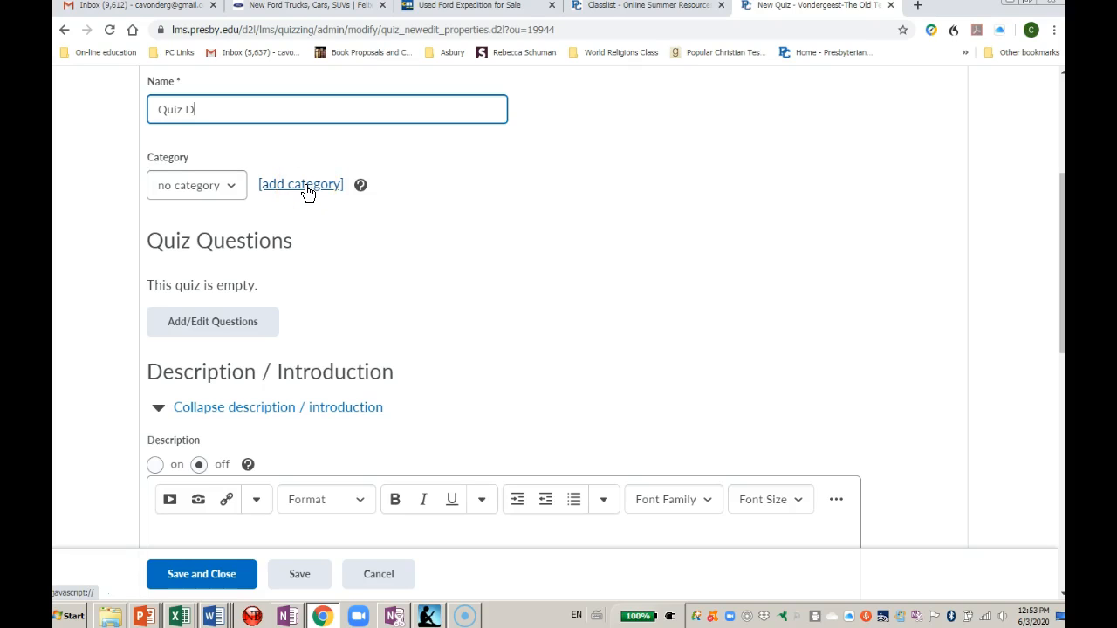
pyautogui.click(216, 324)
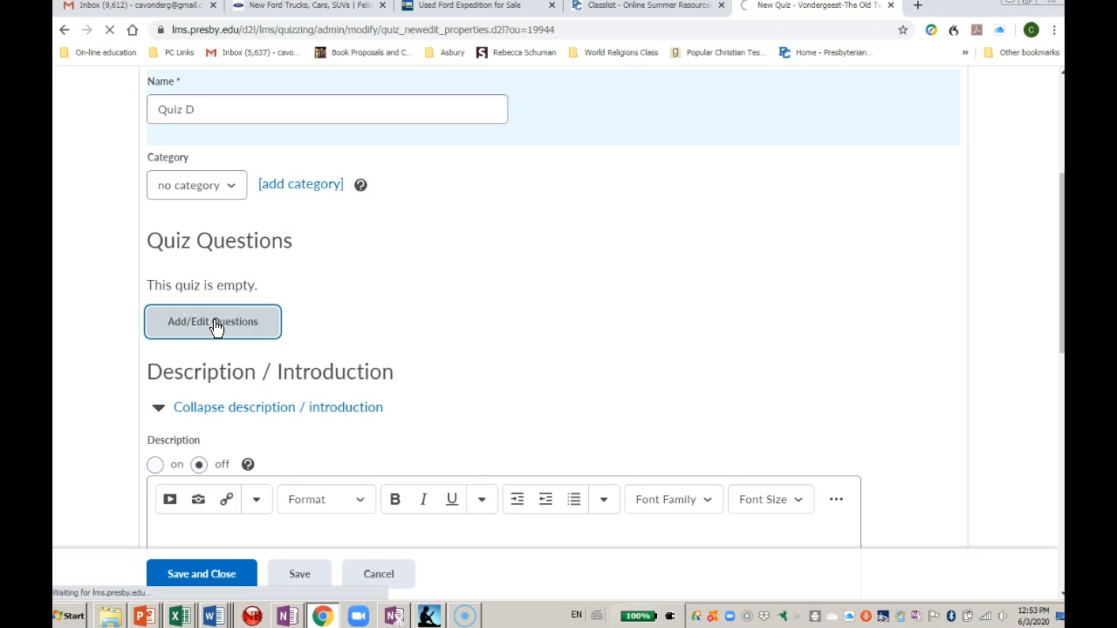
pyautogui.click(577, 335)
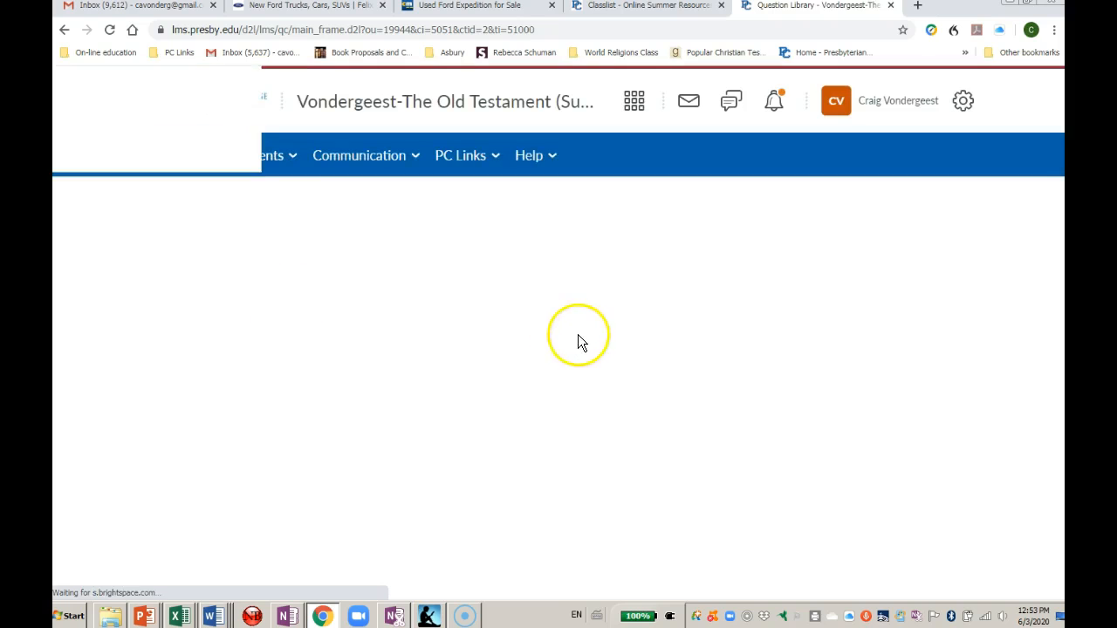
pyautogui.click(706, 421)
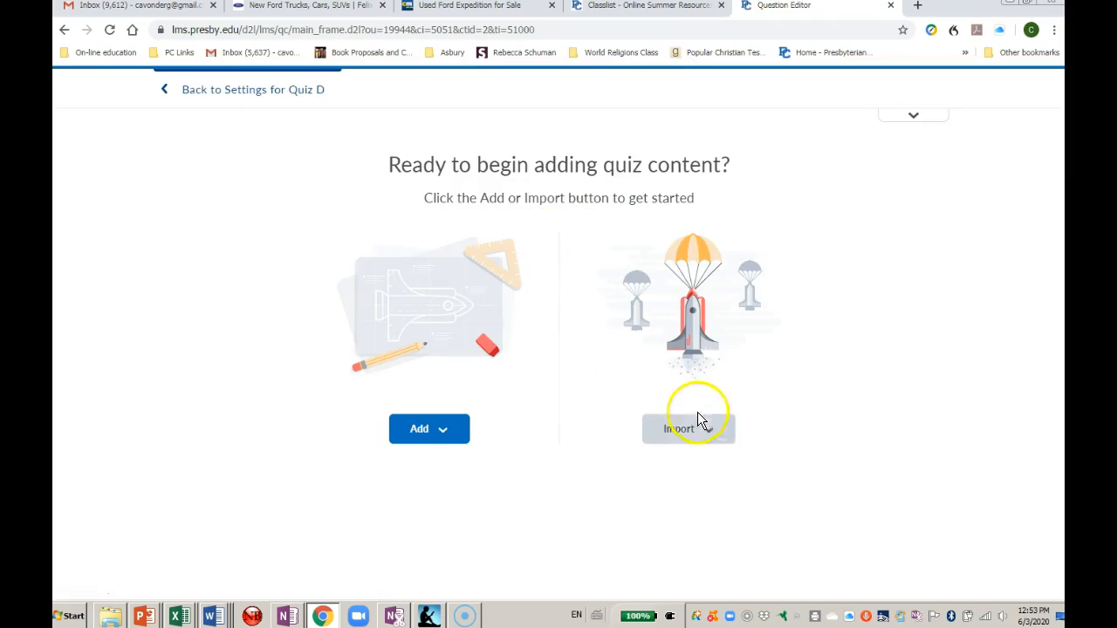
pyautogui.click(710, 433)
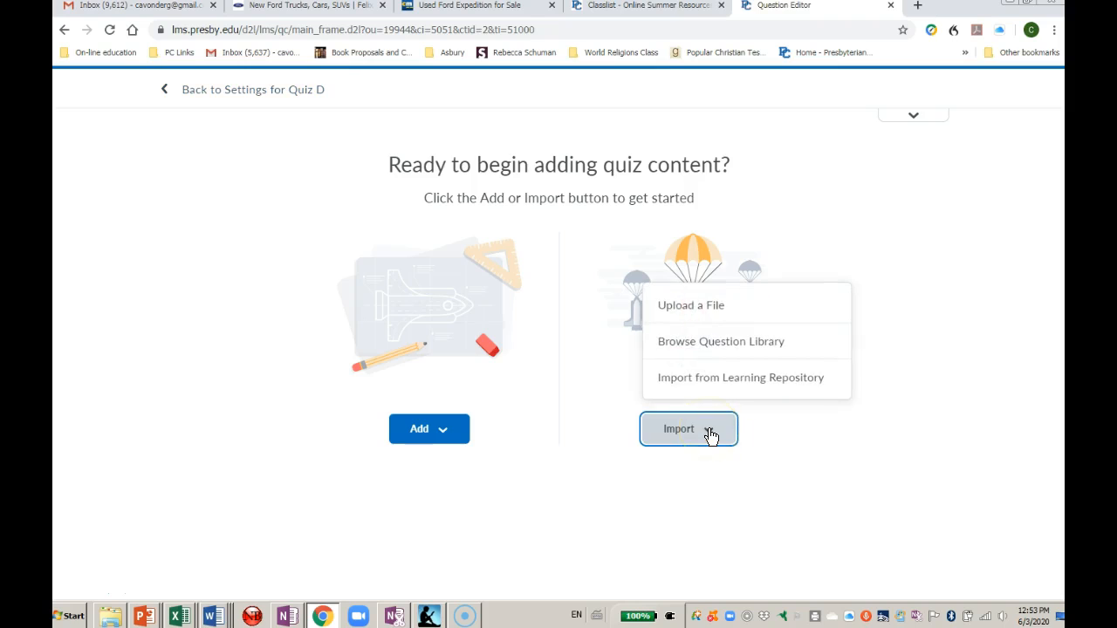
pyautogui.click(683, 340)
# - Add a new multiple choice question with the text "What is the first book of the Bible?"
pyautogui.click(424, 429)
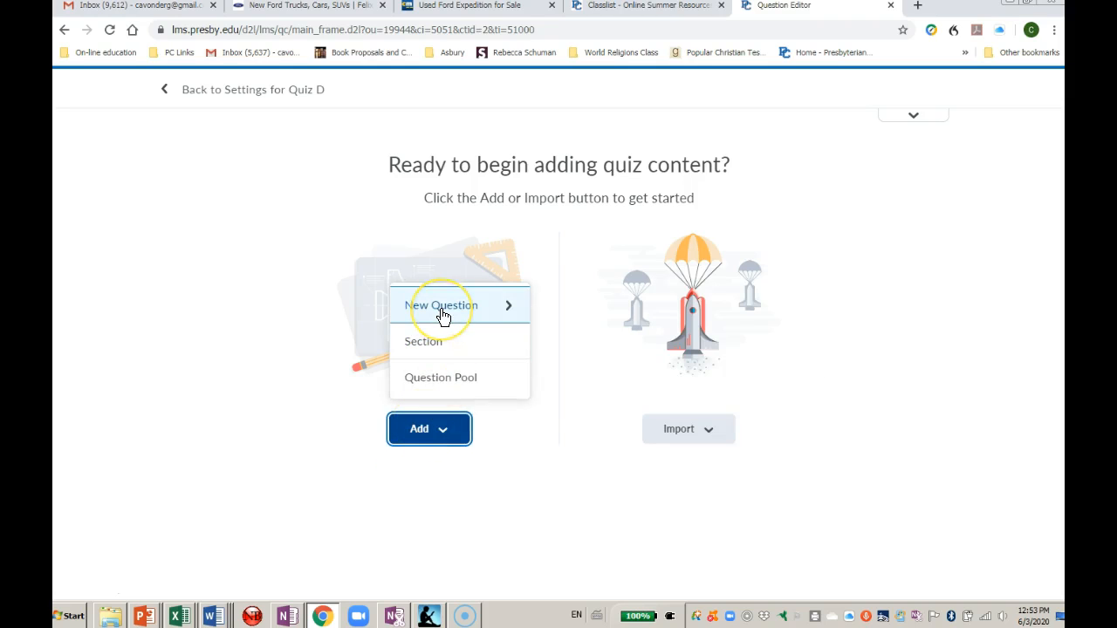
pyautogui.click(441, 316)
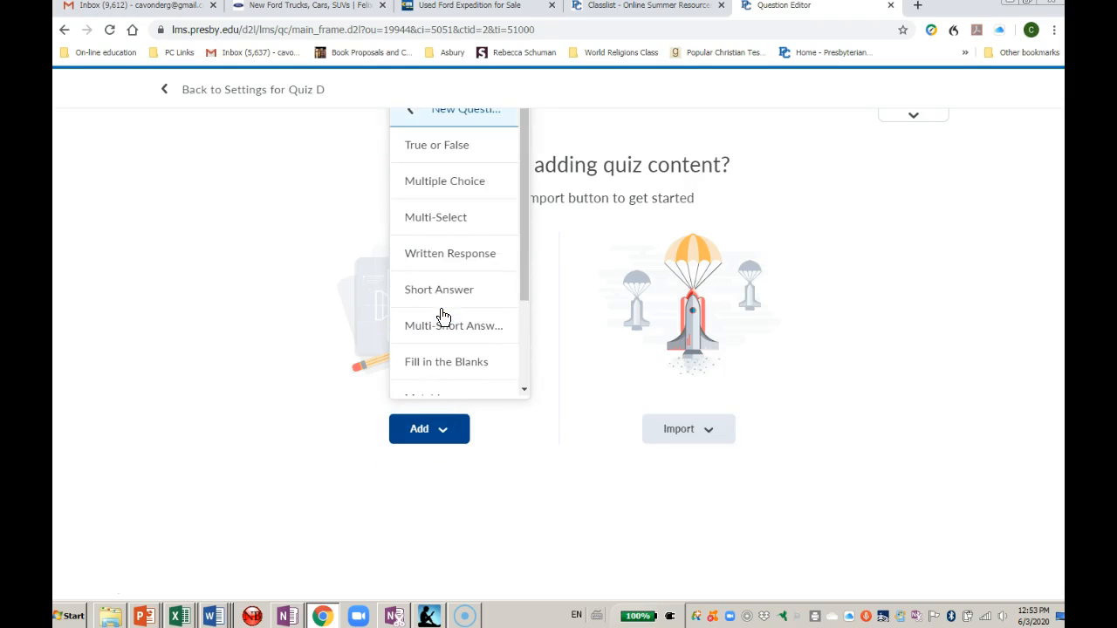
pyautogui.click(453, 182)
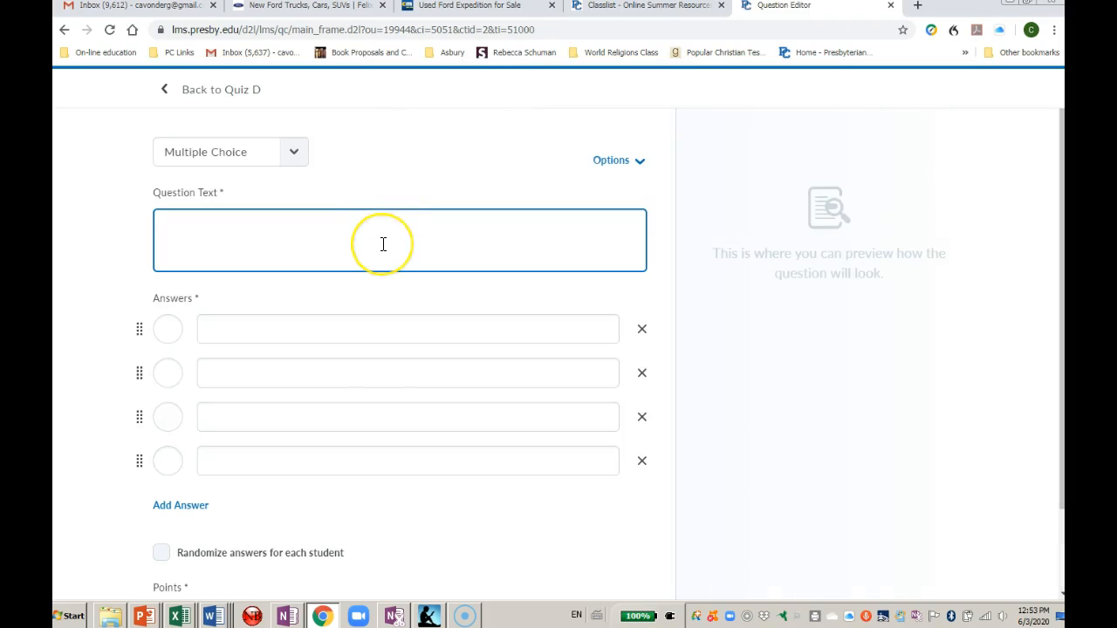
pyautogui.click(383, 245)
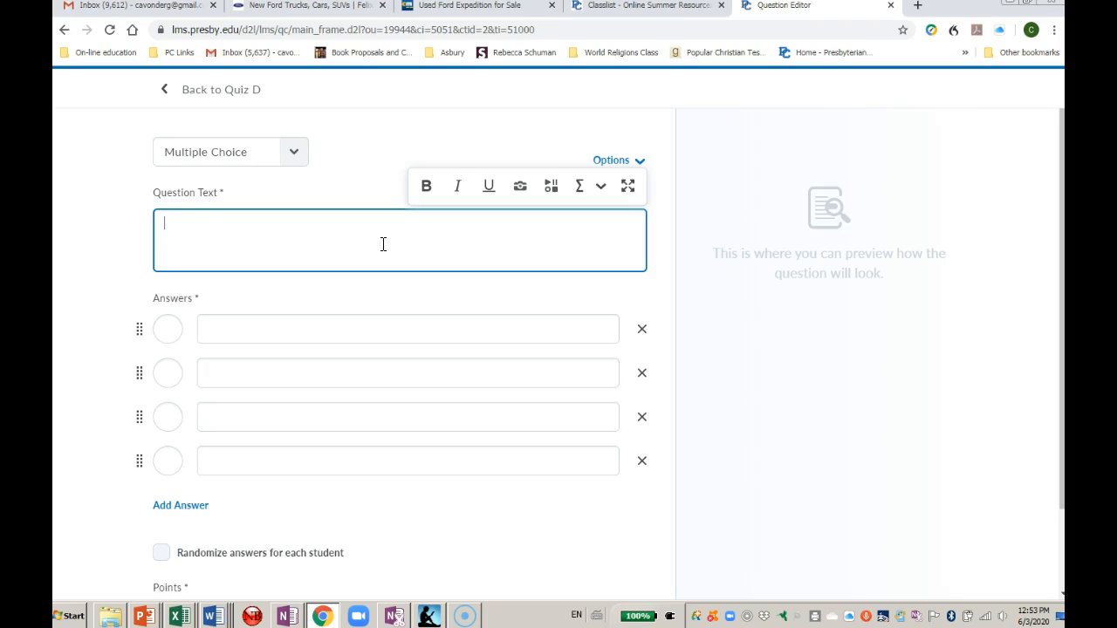
pyautogui.write('What is the first book of the Bible?')
# - Enter "Genesis" and "Exodus" as the first two answers of the first-book question
pyautogui.click(346, 325)
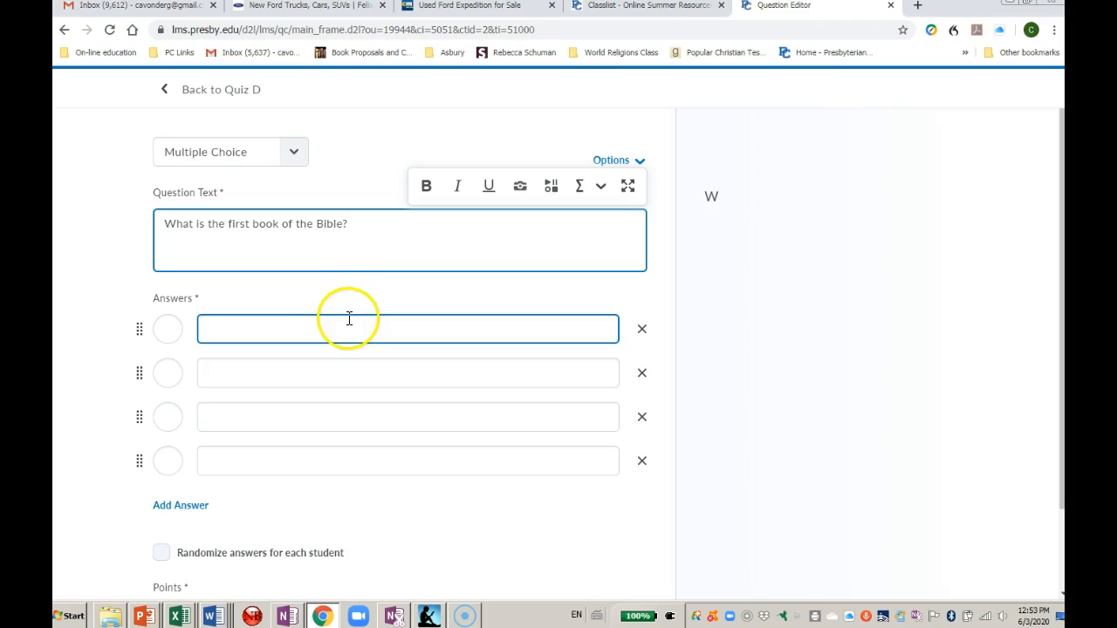
pyautogui.write('Genesis')
pyautogui.press('Tab')
pyautogui.press('Tab')
pyautogui.press('Tab')
pyautogui.press('Tab')
pyautogui.press('Tab')
pyautogui.write('Exodus')
# - Enter "Leviticus" as the third answer of the first-book question
pyautogui.press('Tab')
pyautogui.press('Tab')
pyautogui.press('Tab')
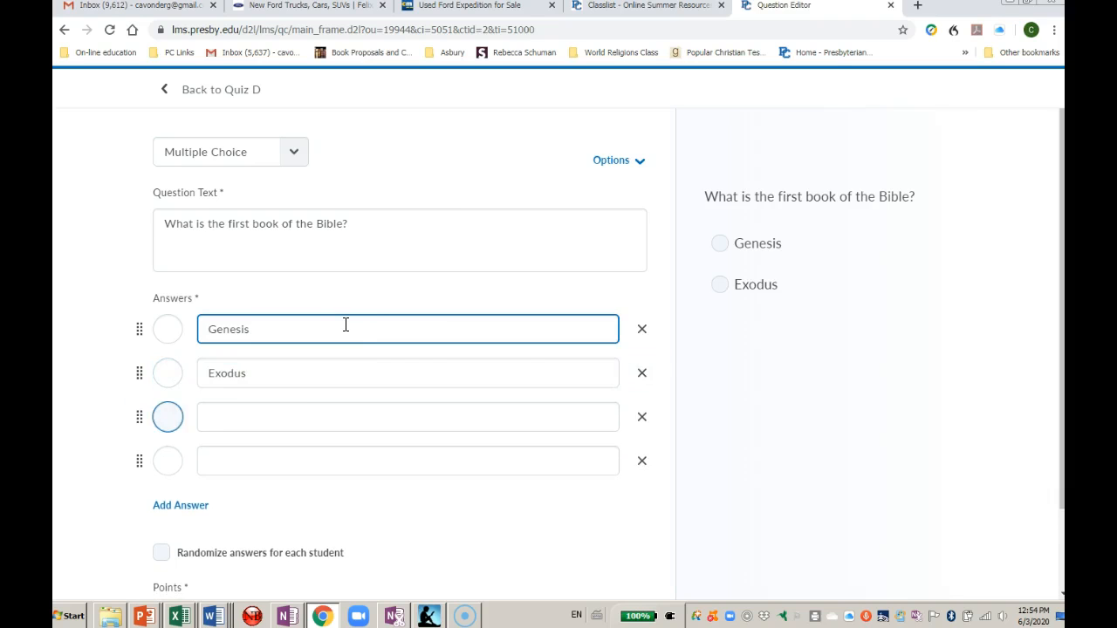
pyautogui.press('Tab')
pyautogui.write('LEvit')
pyautogui.press('BackSpace')
pyautogui.press('BackSpace')
pyautogui.press('BackSpace')
pyautogui.press('BackSpace')
pyautogui.write('eviticus')
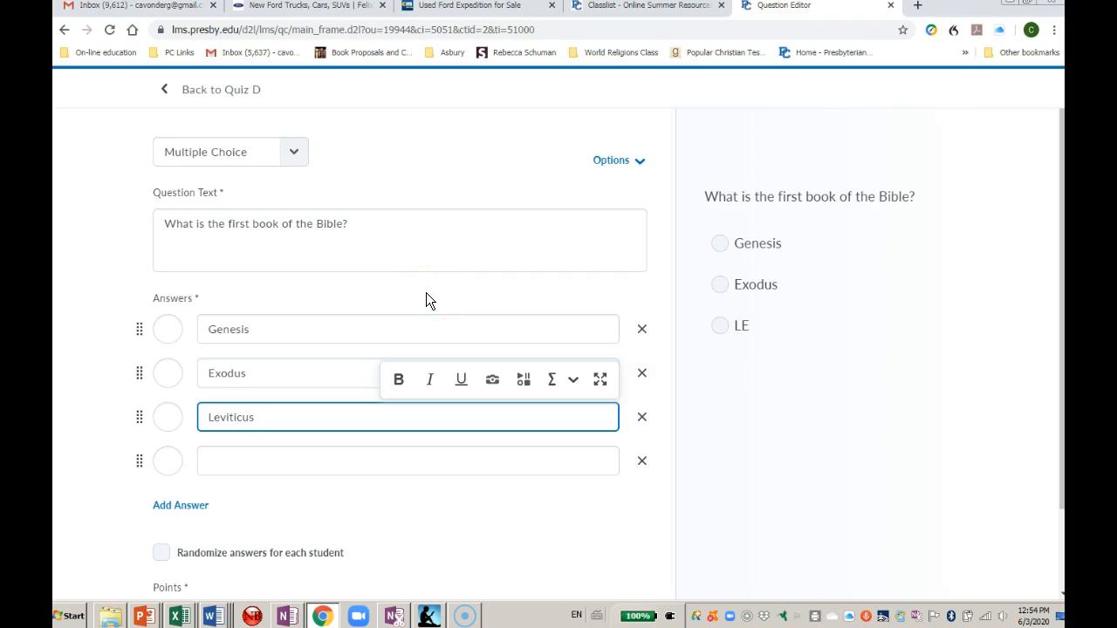
# - Mark Genesis as the correct answer and save the question
pyautogui.click(168, 330)
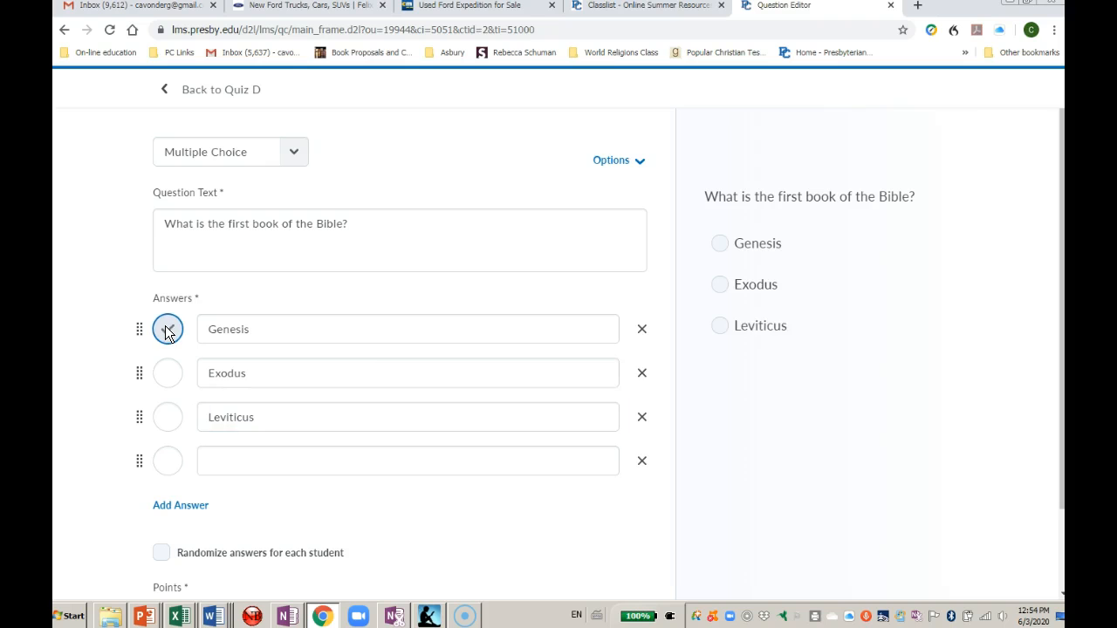
pyautogui.scroll(-3, 602, 384)
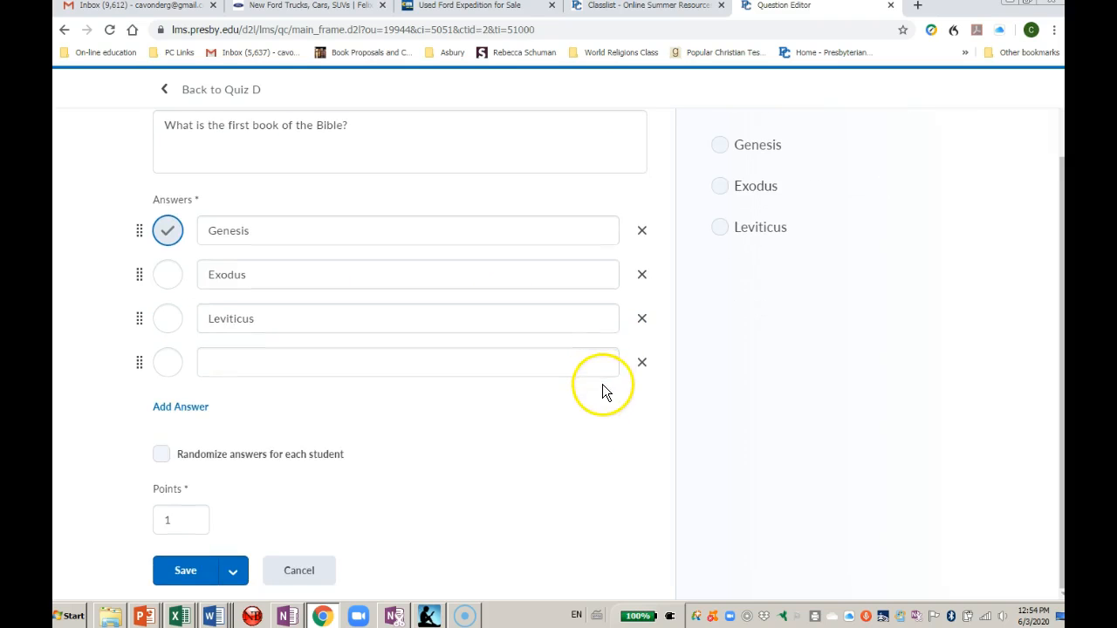
pyautogui.click(260, 461)
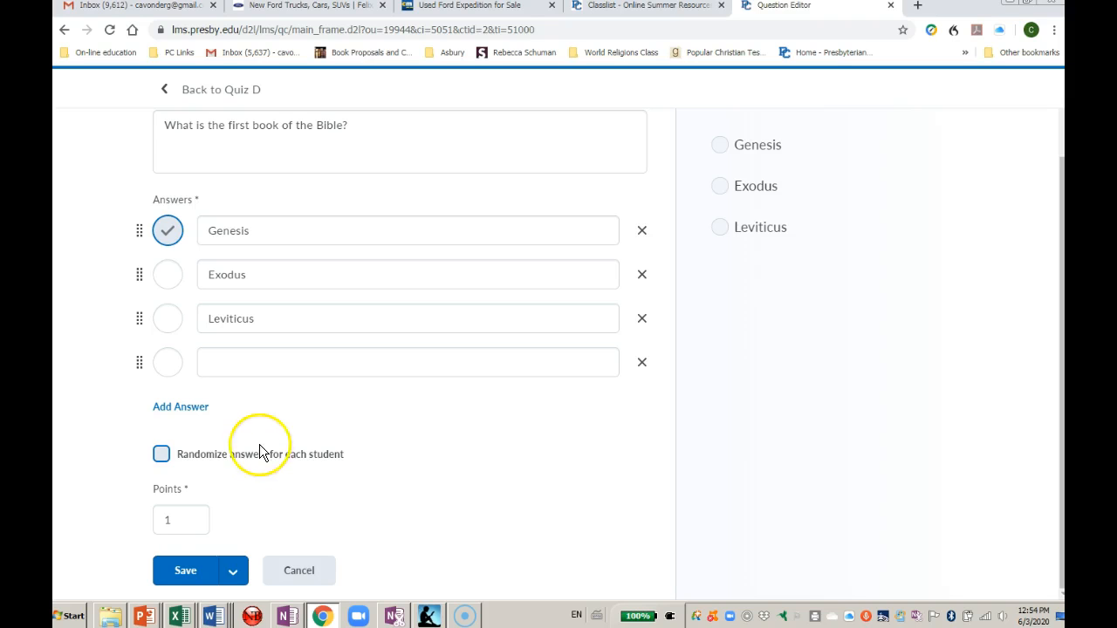
pyautogui.scroll(1, 259, 451)
pyautogui.scroll(-1, 259, 444)
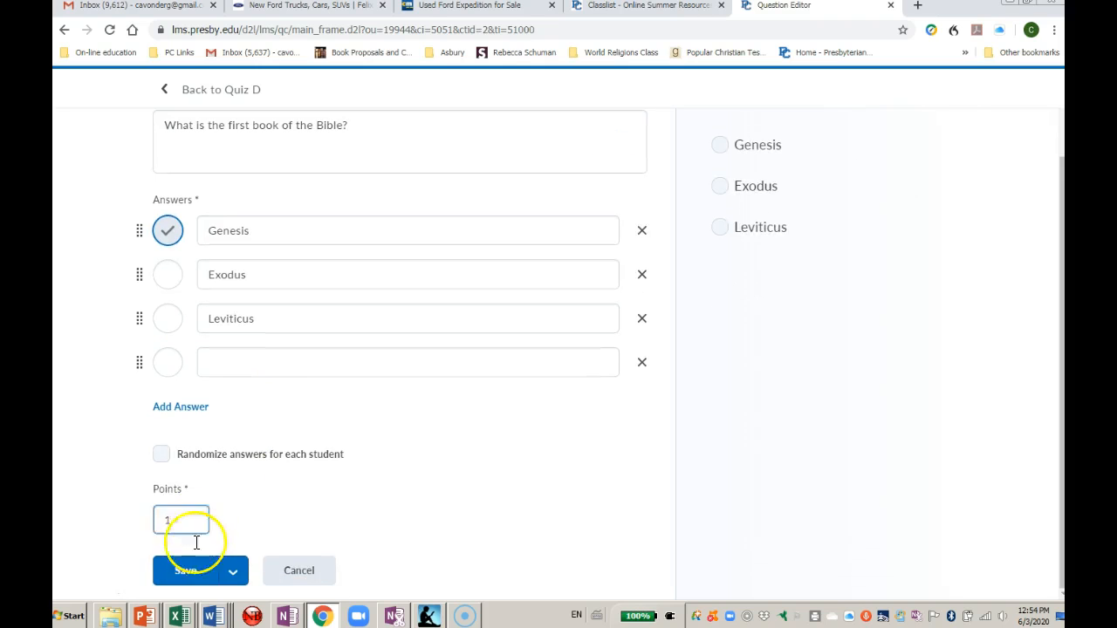
pyautogui.click(183, 579)
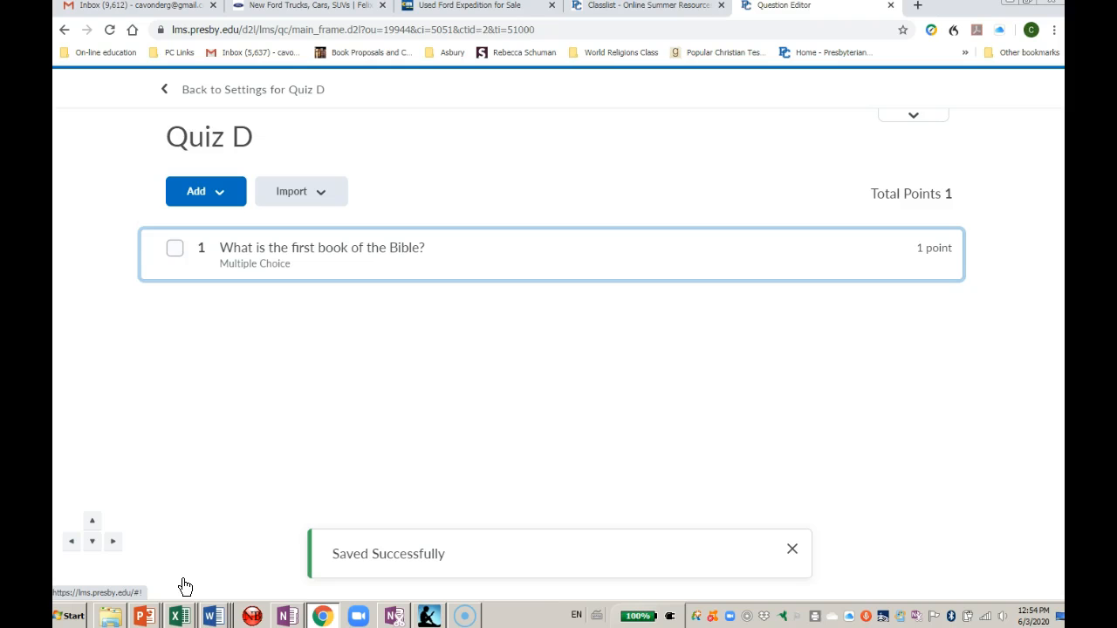
# - Add another multiple choice question with the text "Second book of the bible is"
pyautogui.click(189, 192)
pyautogui.click(204, 241)
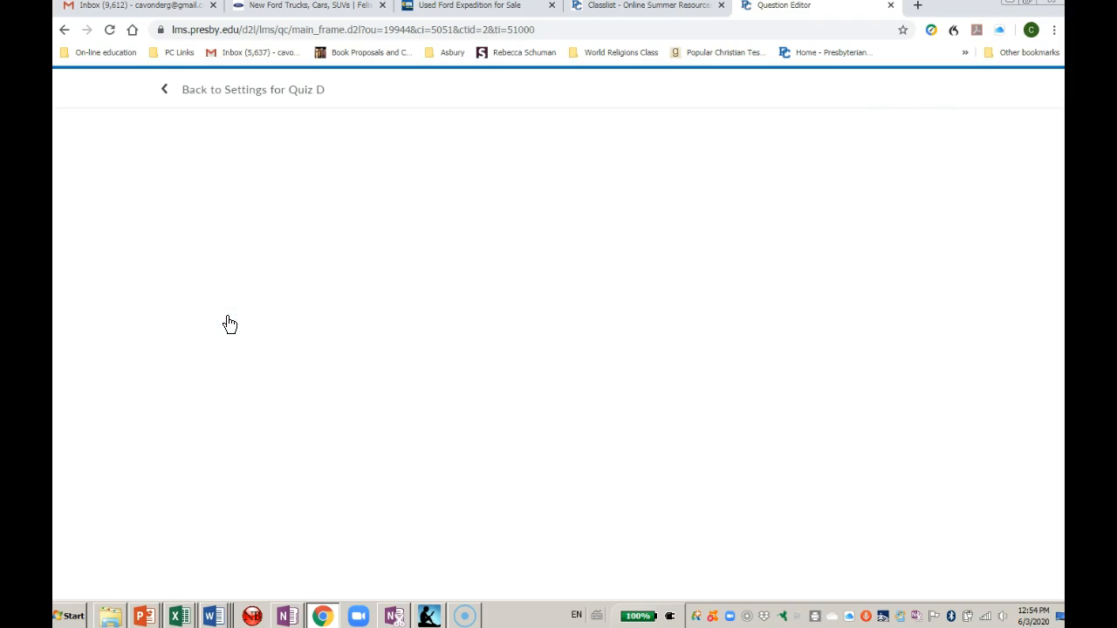
pyautogui.click(237, 242)
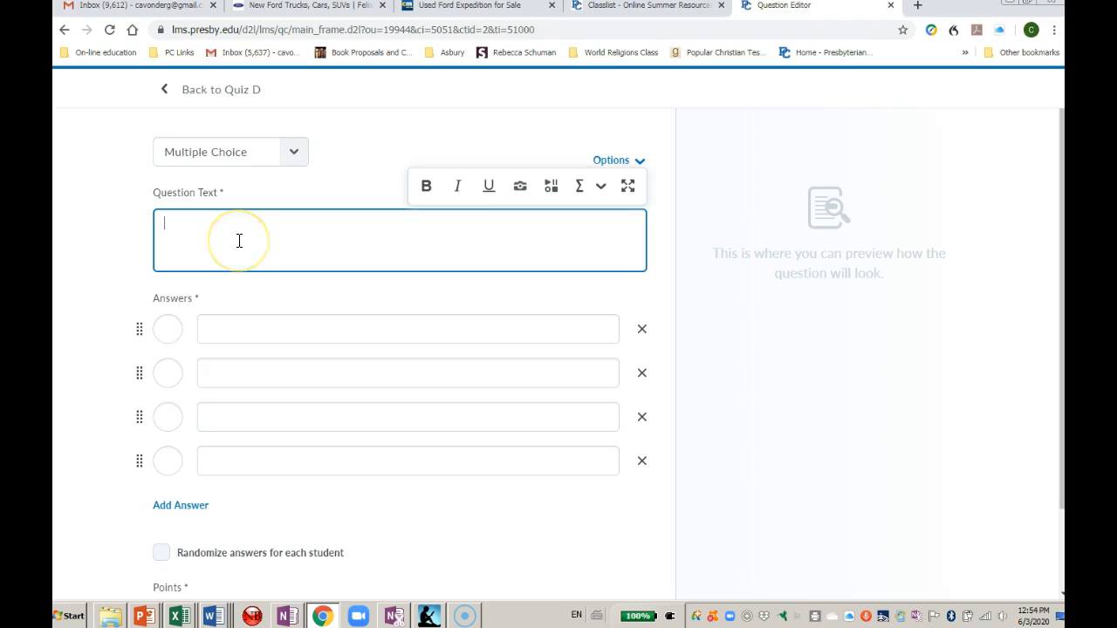
pyautogui.write('Se')
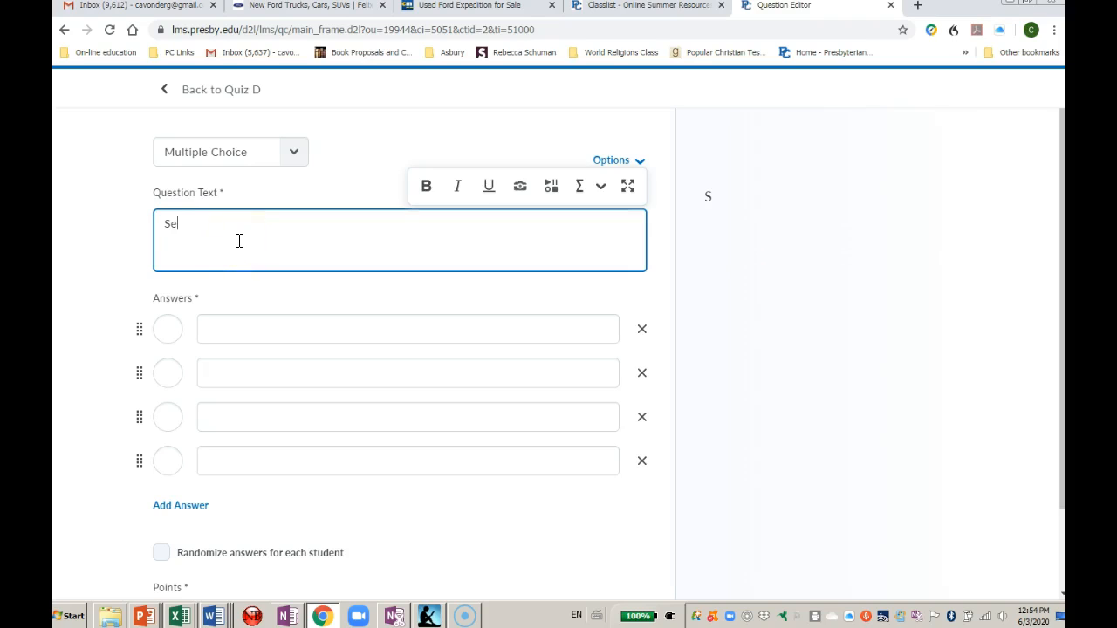
pyautogui.write('cond book of the bible is')
# - Enter "Genesis" and "Exodus" as the first two answers of the second-book question
pyautogui.click(245, 316)
pyautogui.write('Genesis')
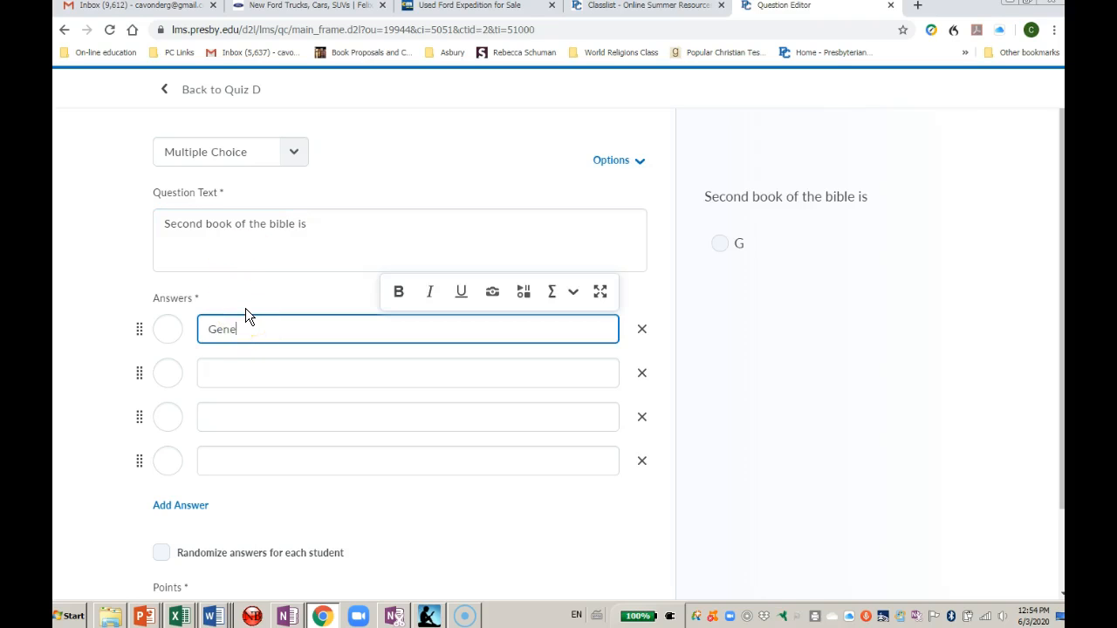
pyautogui.press('Tab')
pyautogui.press('Tab')
pyautogui.press('Tab')
pyautogui.write('Exodus')
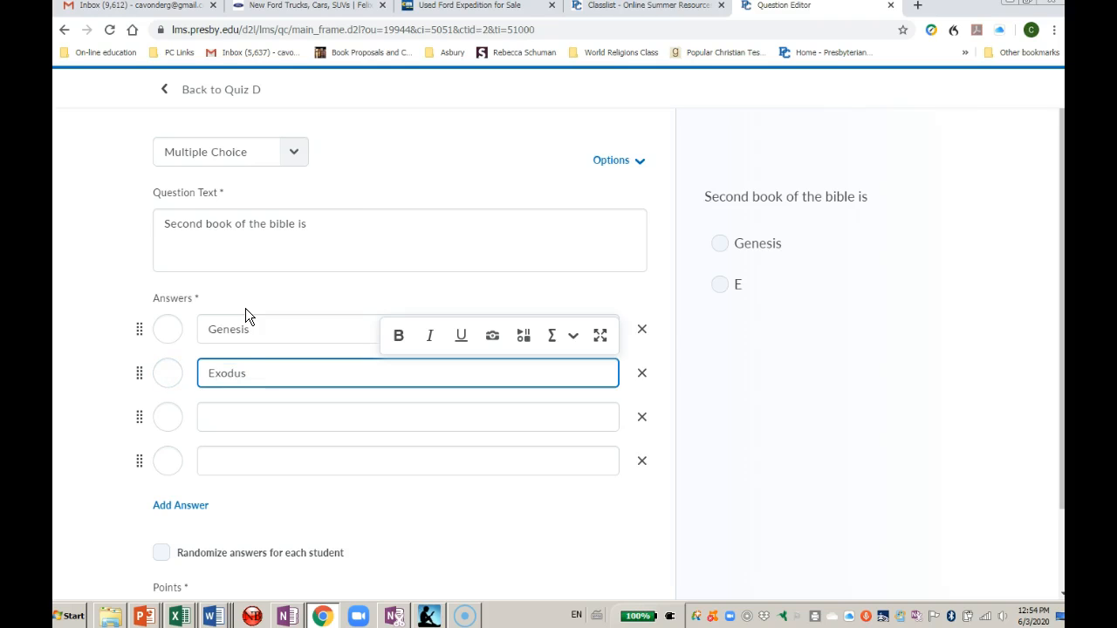
# - Mark Exodus as the correct answer and save the second question
pyautogui.click(166, 372)
pyautogui.click(362, 423)
pyautogui.scroll(-2, 362, 426)
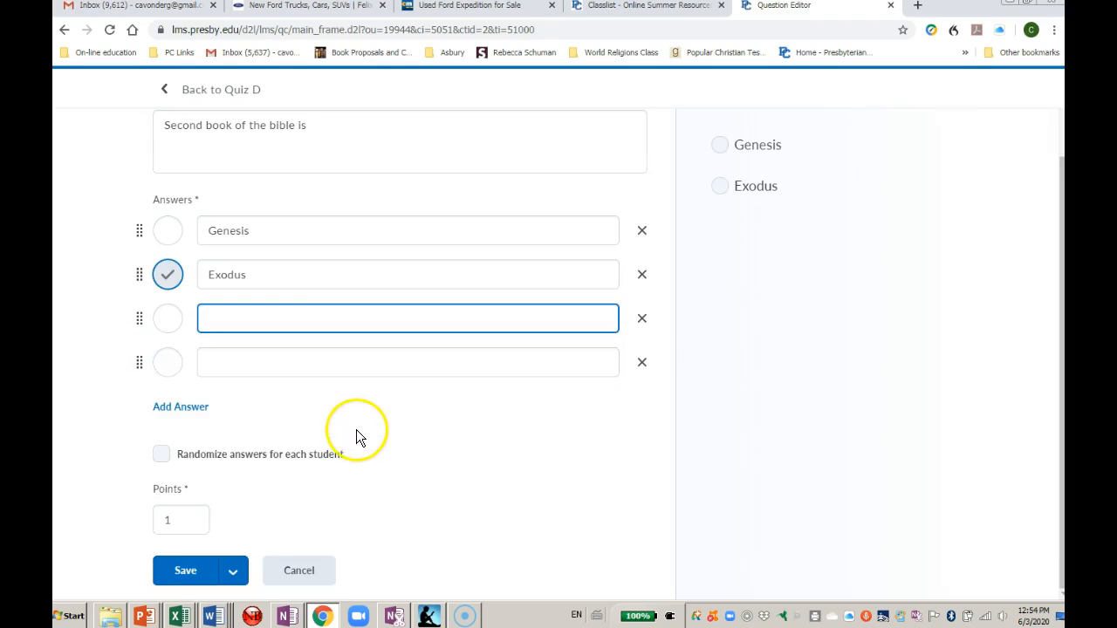
pyautogui.click(185, 571)
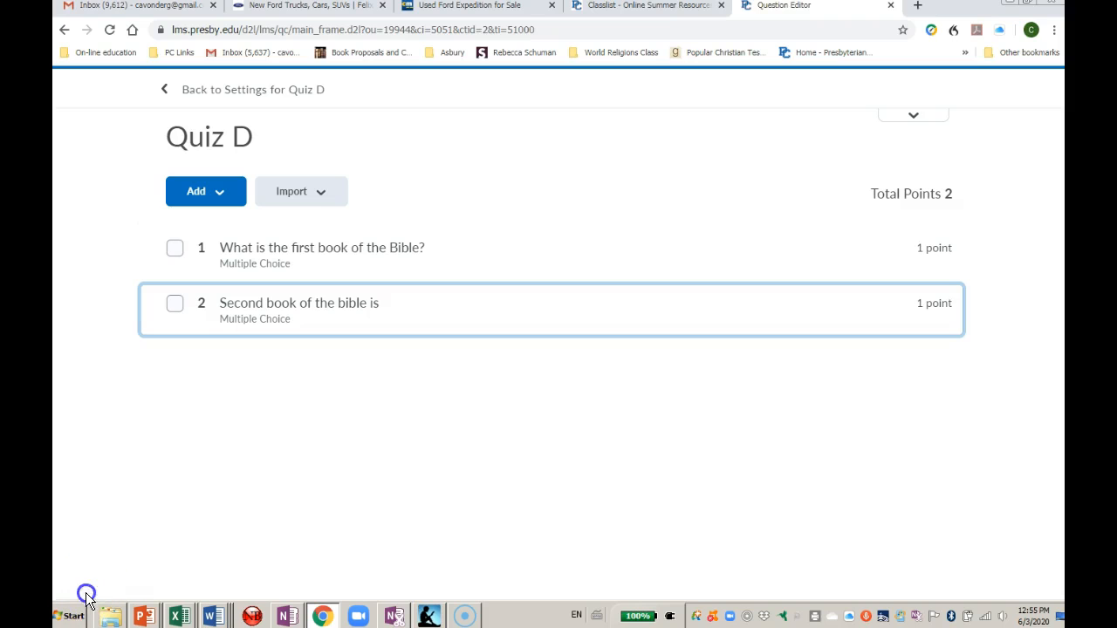
# - Return to the settings of Quiz D and review its question list, description, introduction and optional advanced properties
pyautogui.click(216, 91)
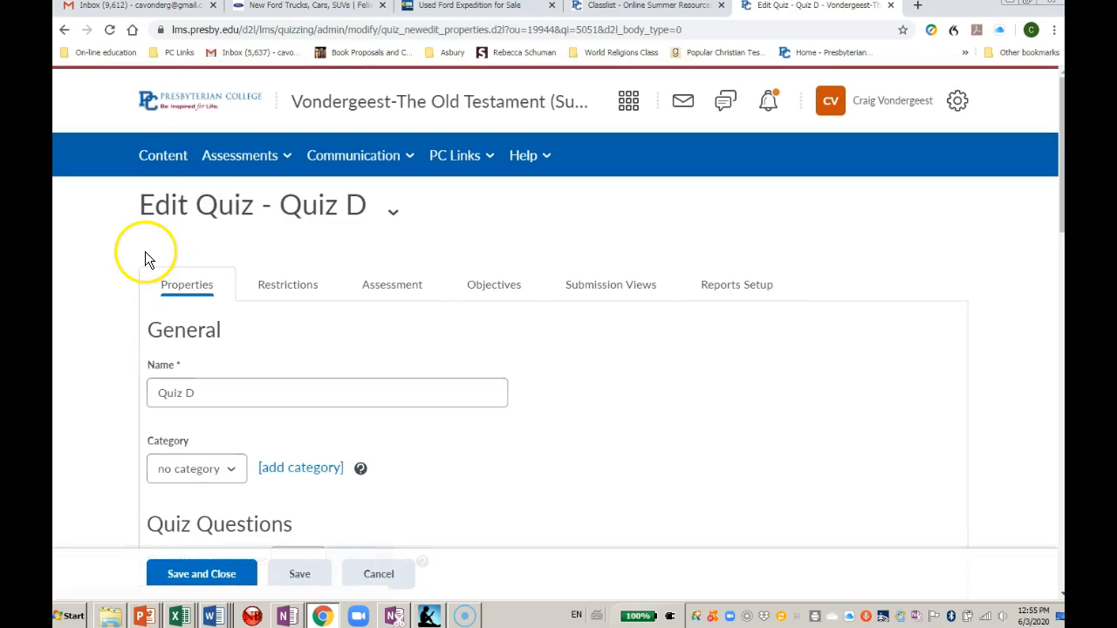
pyautogui.scroll(-3, 124, 288)
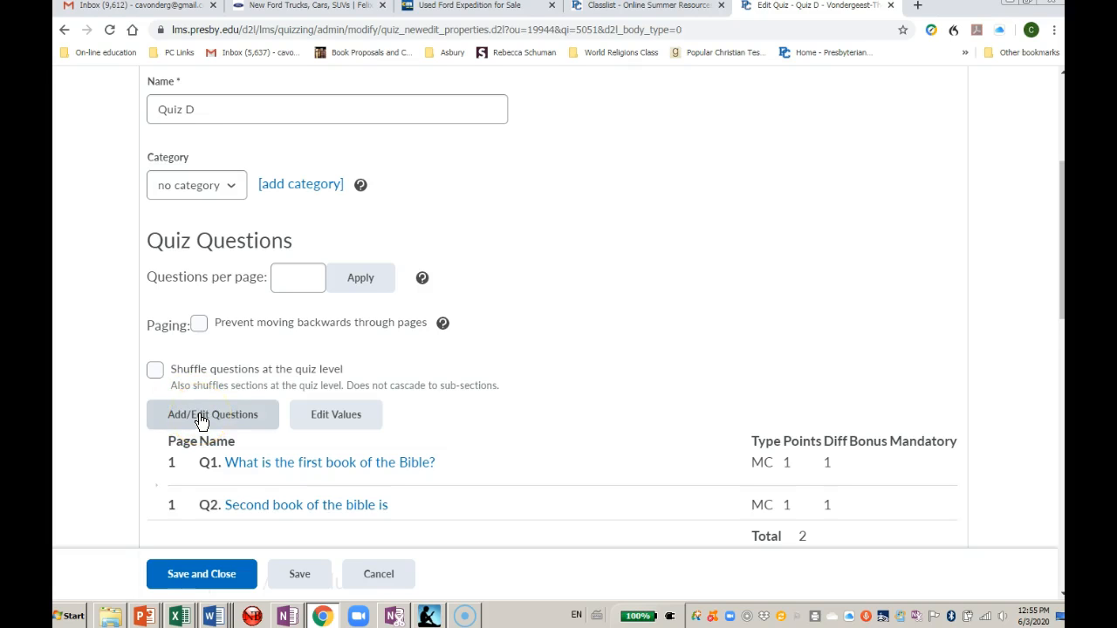
pyautogui.scroll(3, 89, 322)
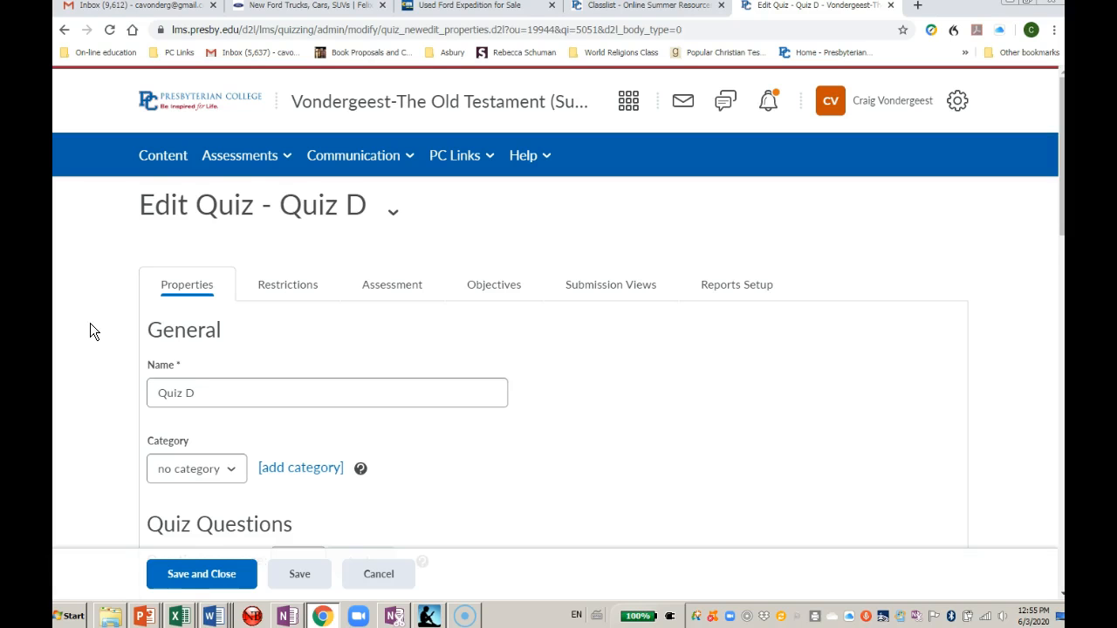
pyautogui.scroll(-10, 114, 354)
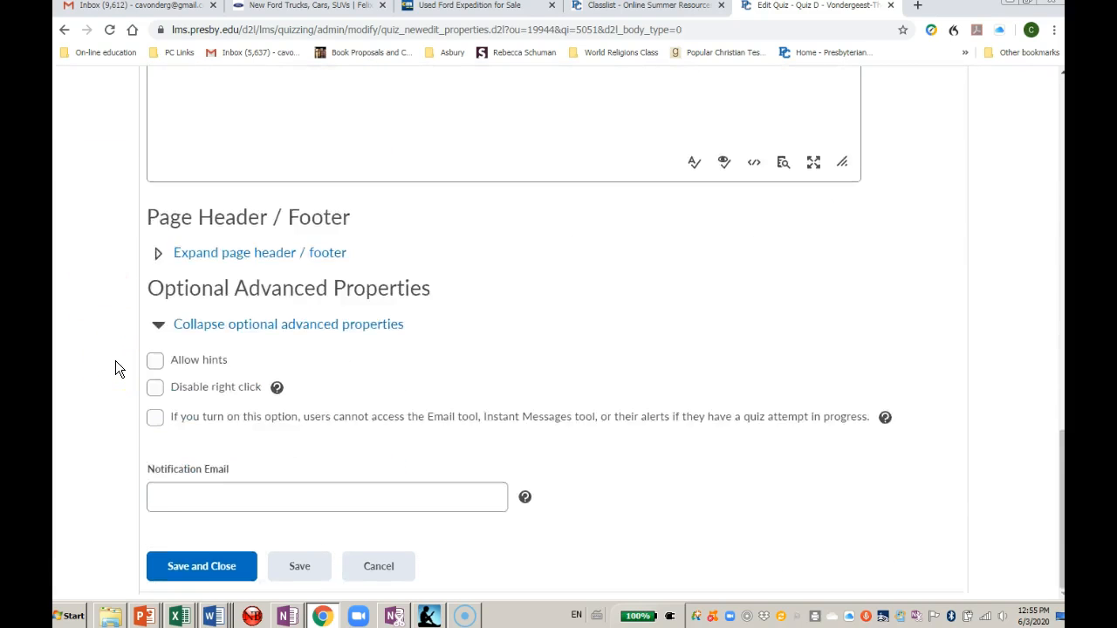
pyautogui.scroll(6, 115, 360)
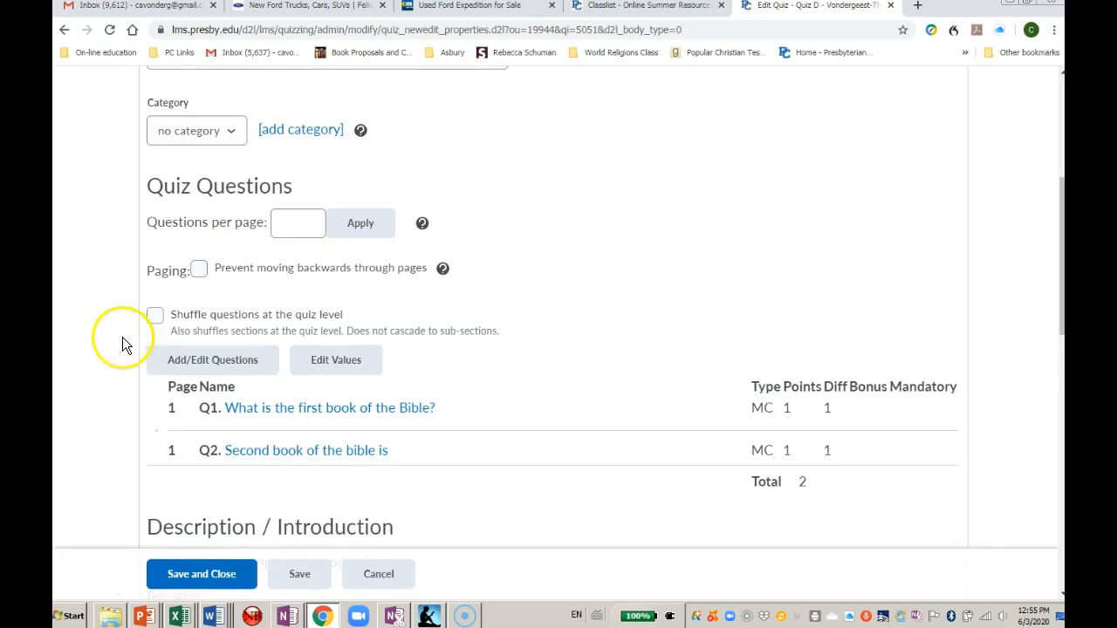
pyautogui.scroll(-3, 78, 354)
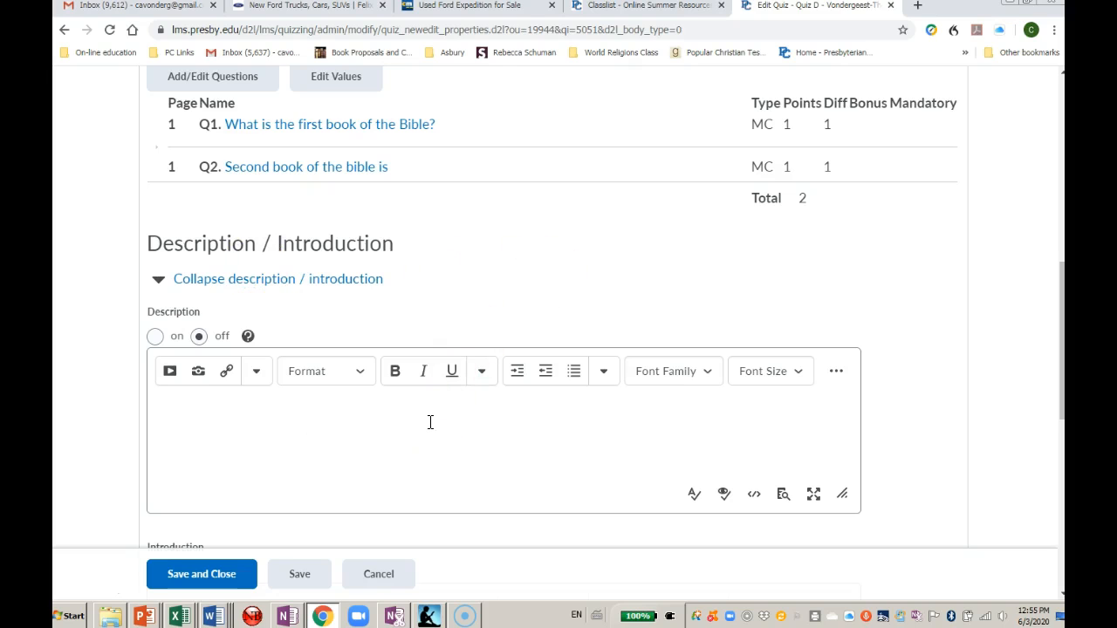
pyautogui.scroll(-3, 430, 423)
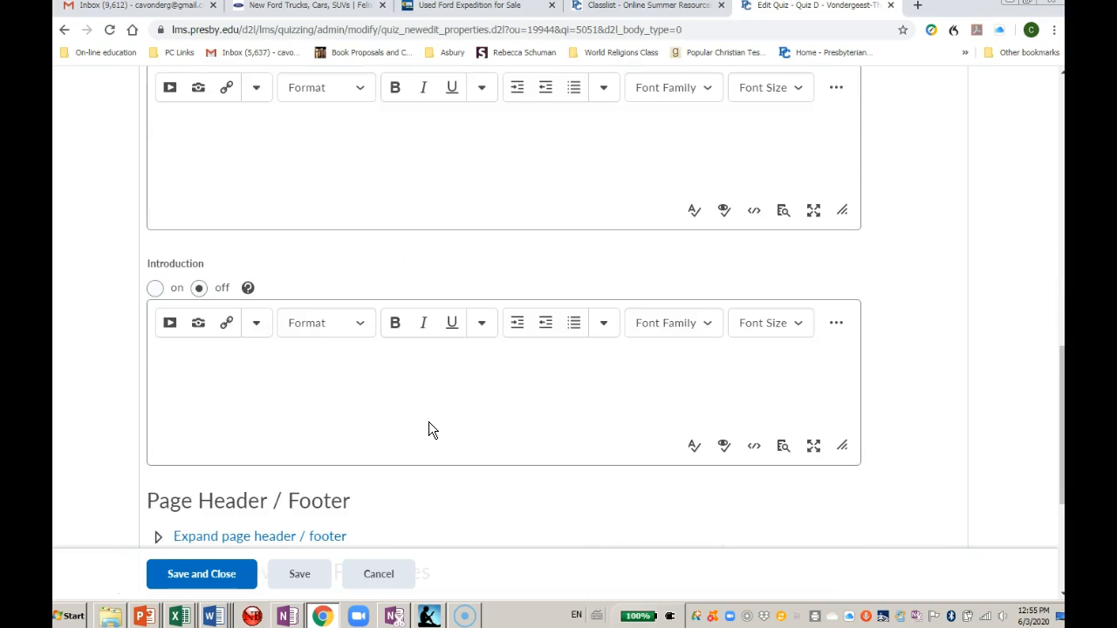
pyautogui.scroll(-3, 428, 422)
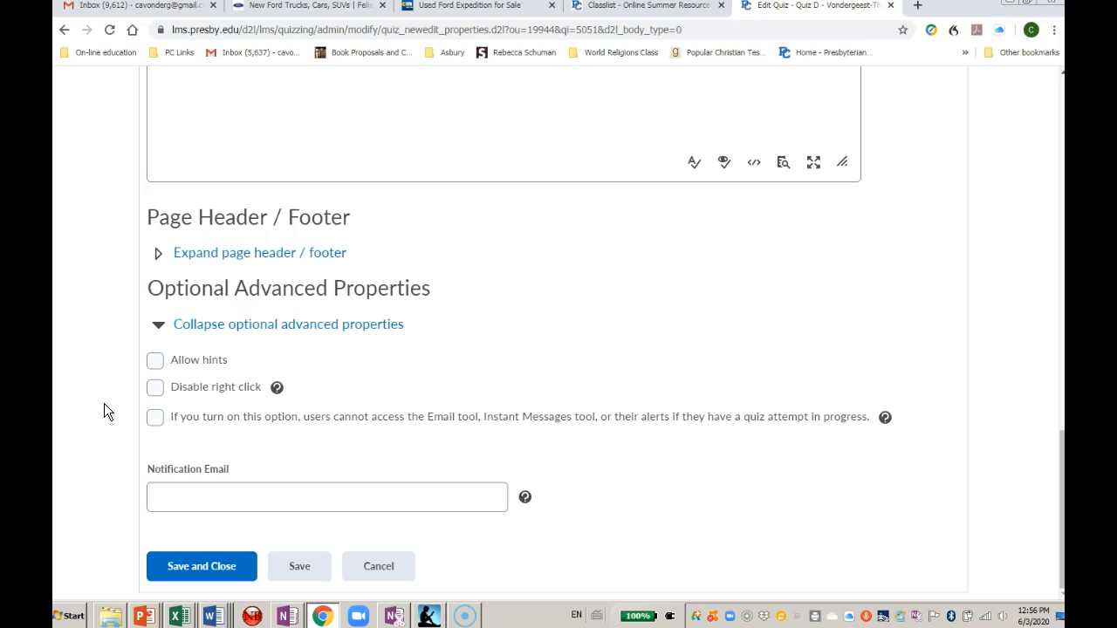
# - Open Quiz D's restrictions and review its visibility, due date, availability dates and release conditions
pyautogui.scroll(4, 104, 403)
pyautogui.scroll(-3, 104, 403)
pyautogui.scroll(-1, 104, 407)
pyautogui.scroll(15, 103, 408)
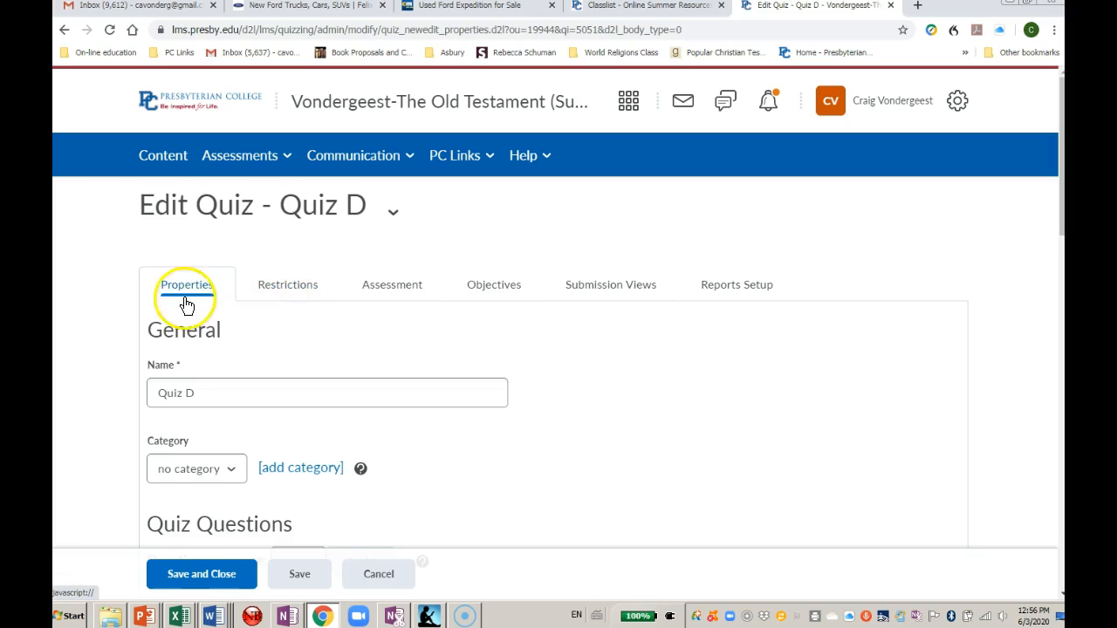
pyautogui.click(276, 291)
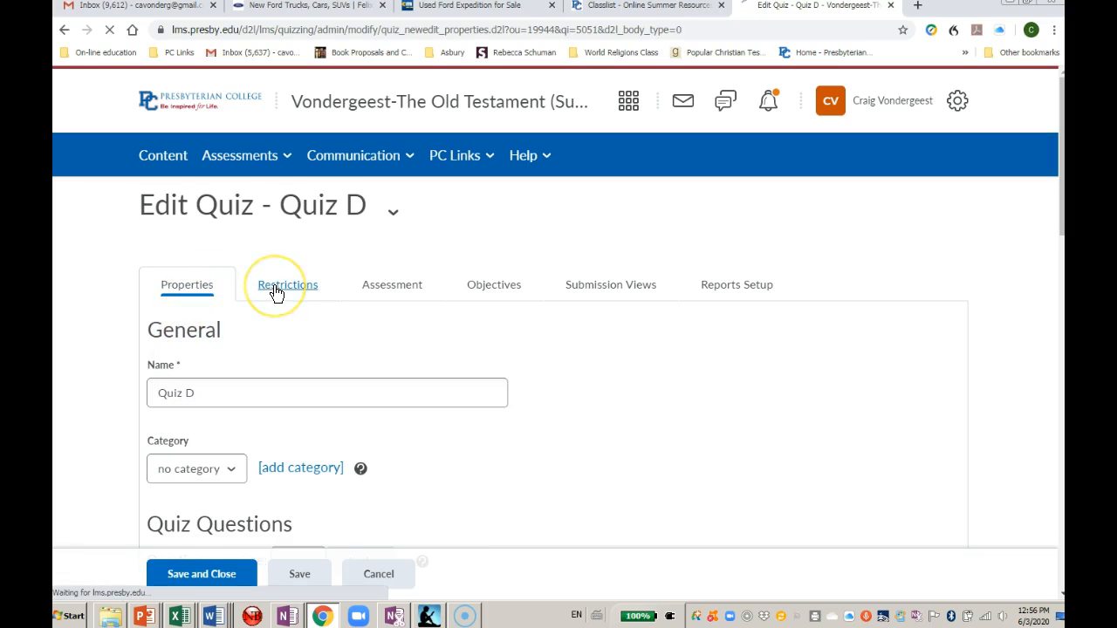
pyautogui.click(149, 350)
pyautogui.scroll(-2, 75, 375)
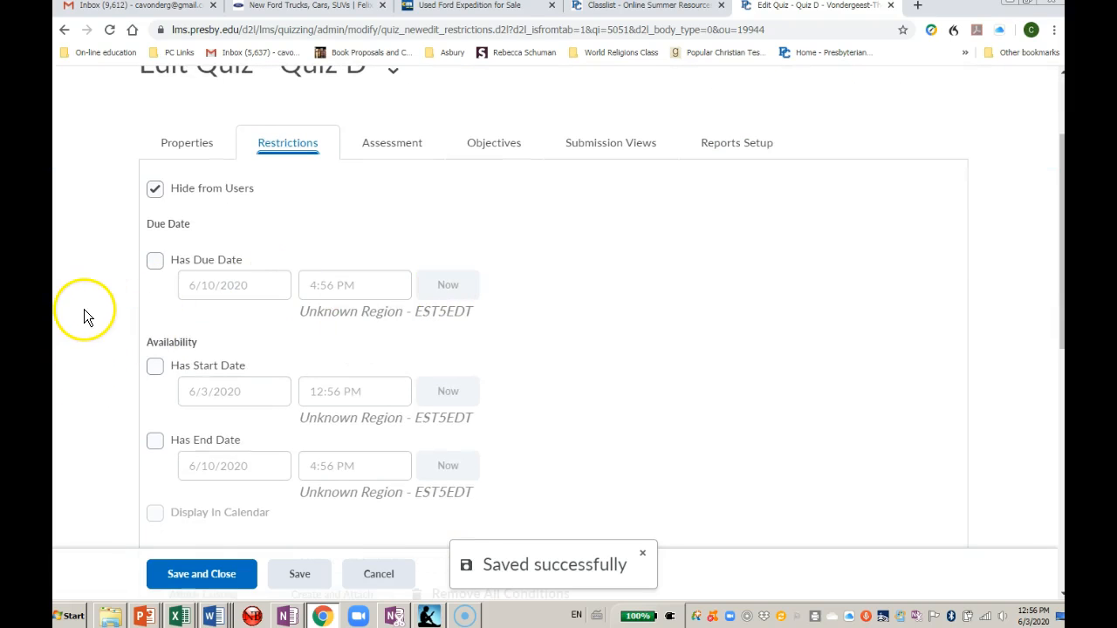
pyautogui.scroll(-1, 91, 301)
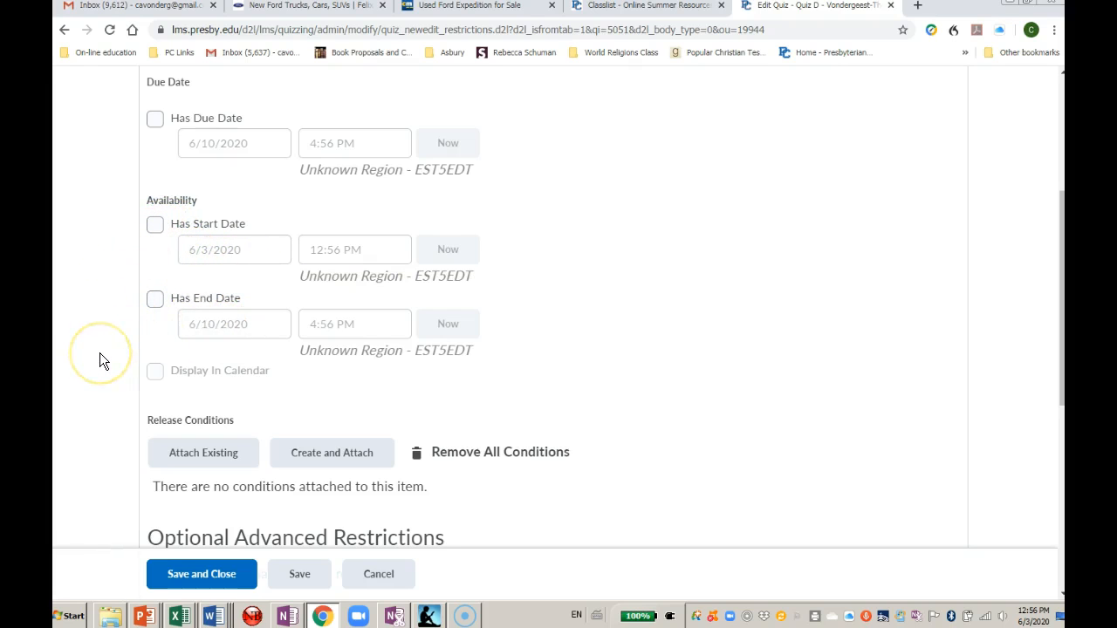
pyautogui.scroll(-2, 99, 356)
pyautogui.click(178, 328)
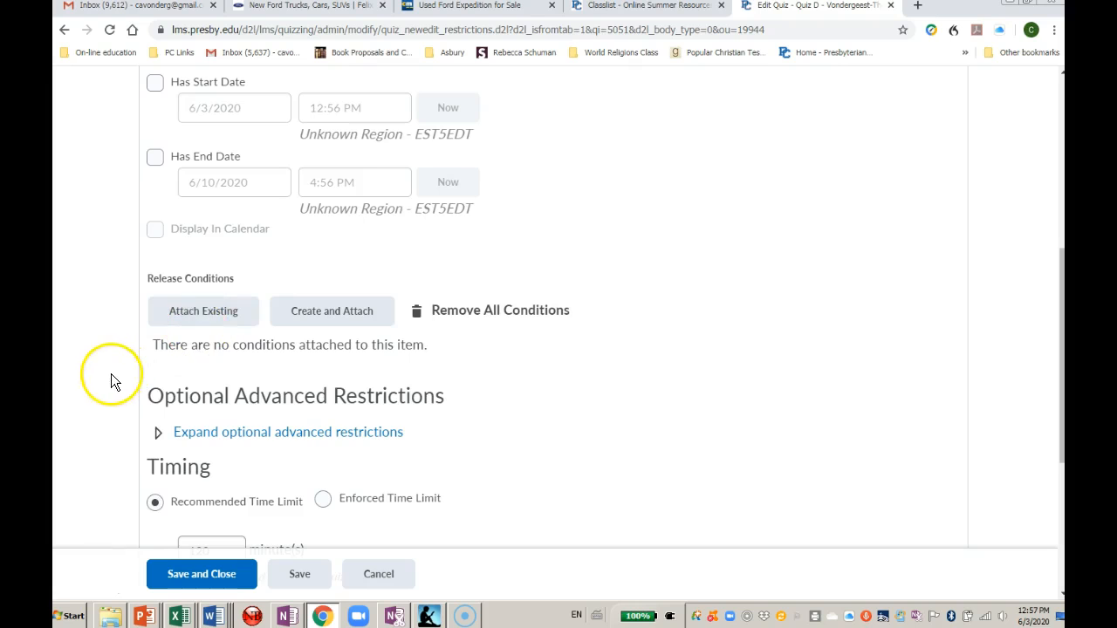
# - Expand the optional advanced restrictions and review the password, IP restriction, timing and special access options
pyautogui.scroll(-3, 109, 376)
pyautogui.click(192, 148)
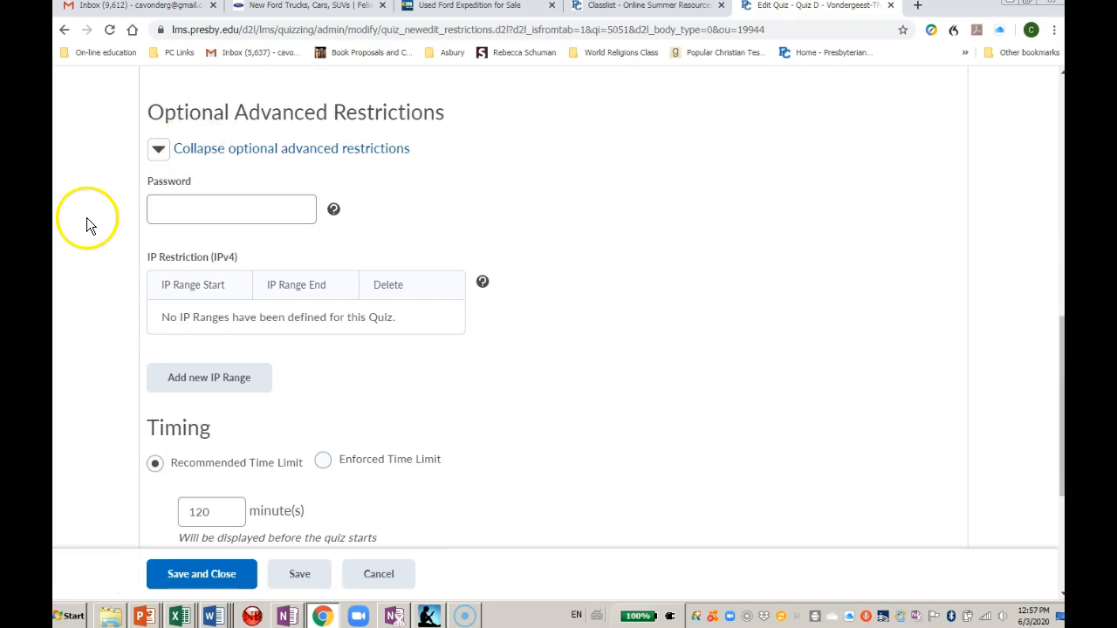
pyautogui.scroll(-3, 95, 228)
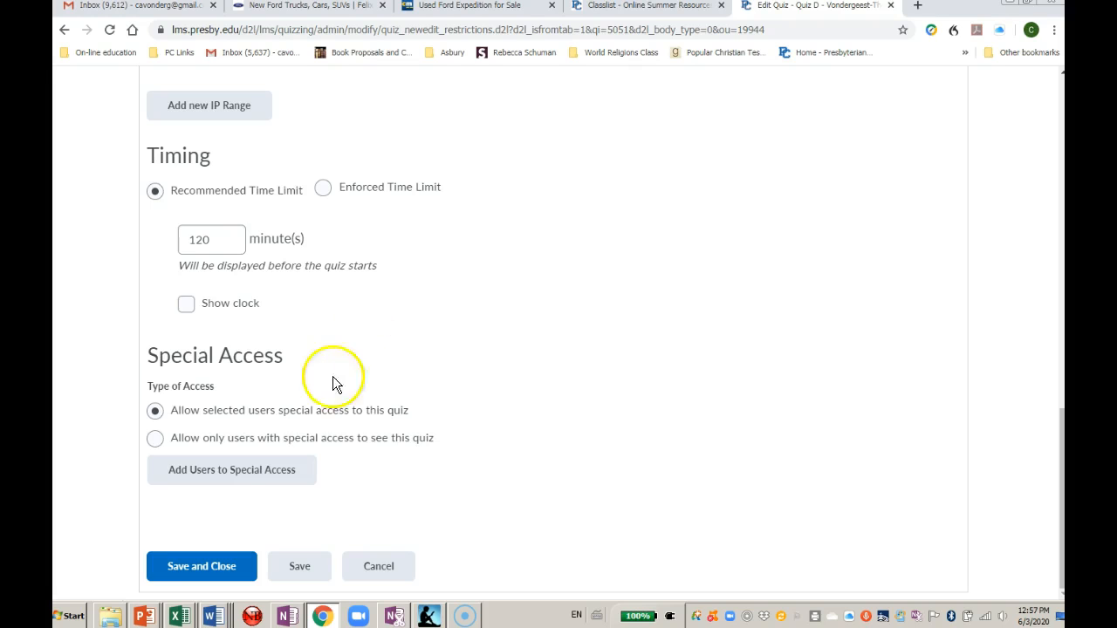
pyautogui.click(78, 603)
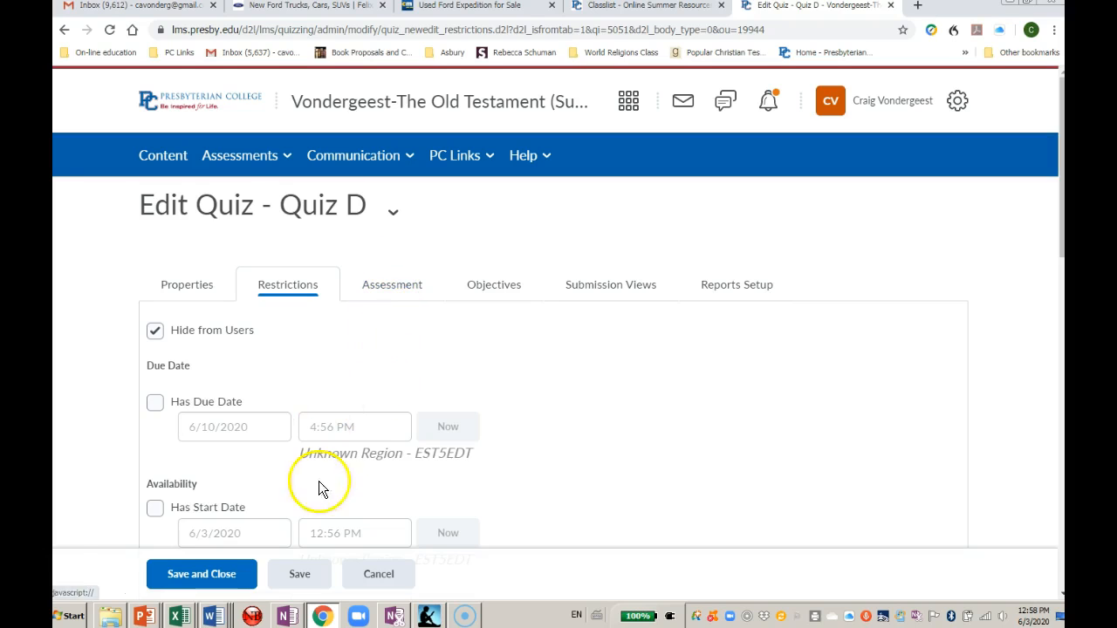
# - Open Quiz D's assessment settings and review automatic grading, grade item, allowed attempts and overall grade calculation
pyautogui.click(363, 288)
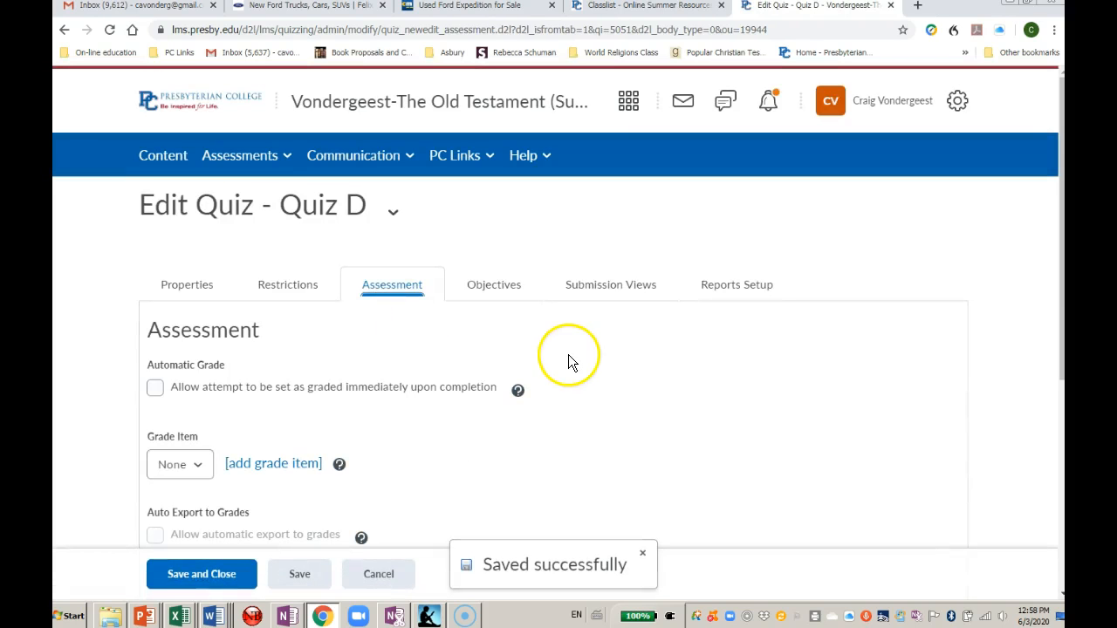
pyautogui.scroll(-2, 568, 358)
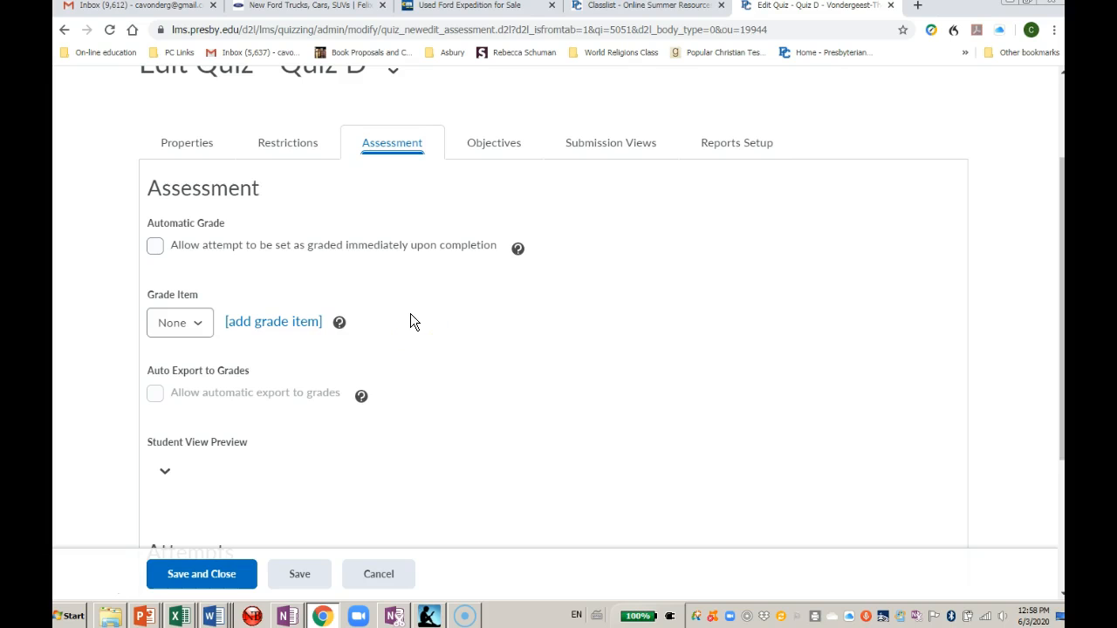
pyautogui.scroll(-2, 411, 315)
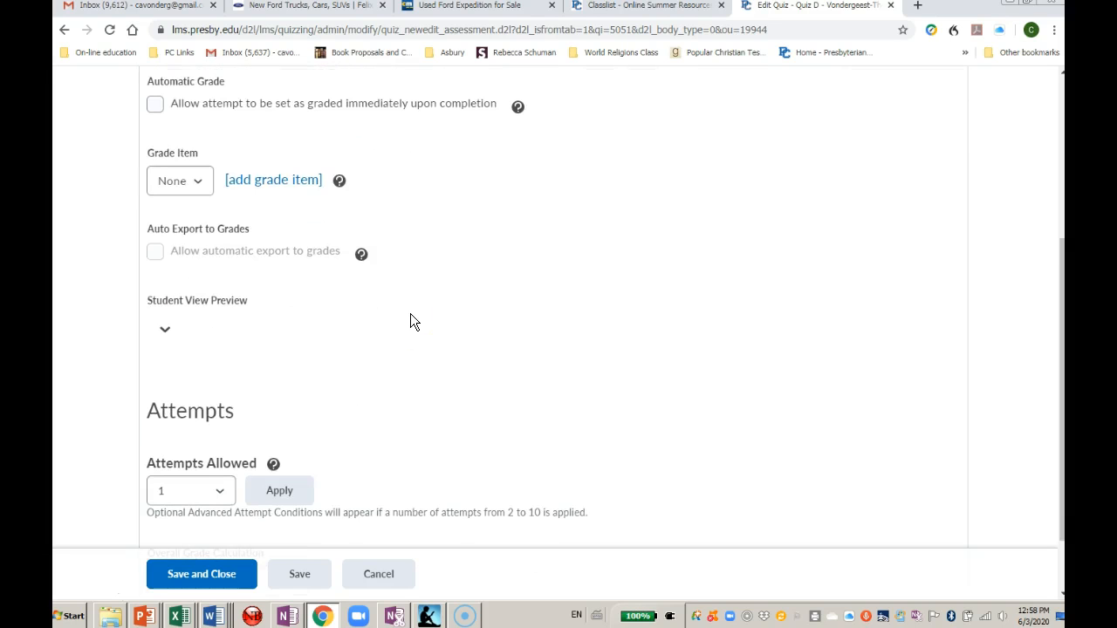
pyautogui.scroll(-1, 410, 322)
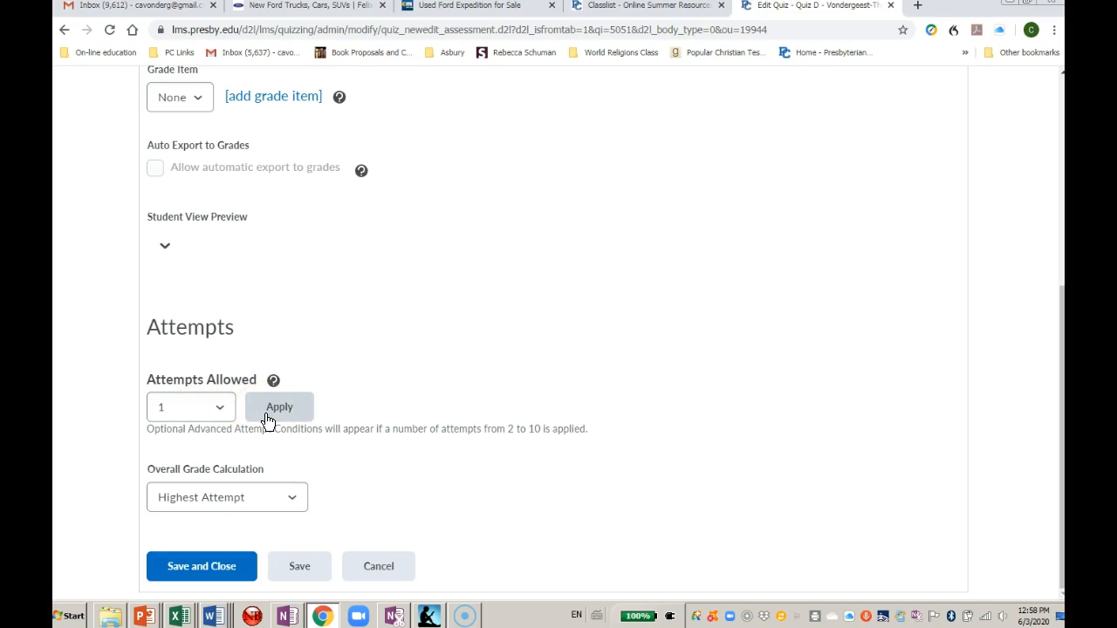
pyautogui.click(387, 370)
pyautogui.scroll(4, 383, 367)
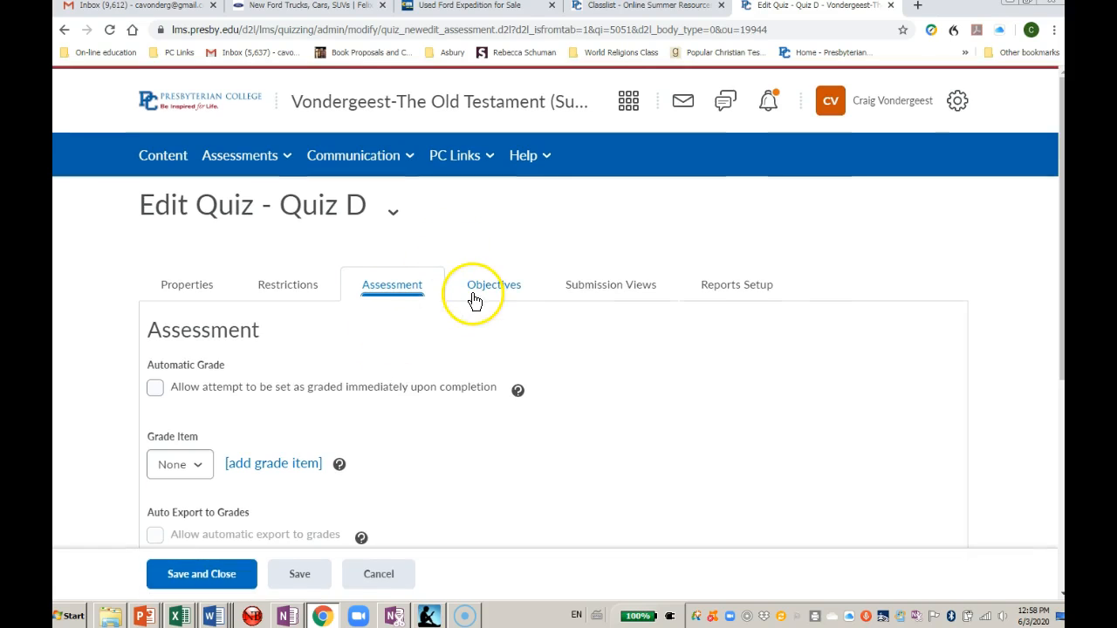
# - Review Quiz D's learning objectives and the submission views released to users
pyautogui.click(474, 297)
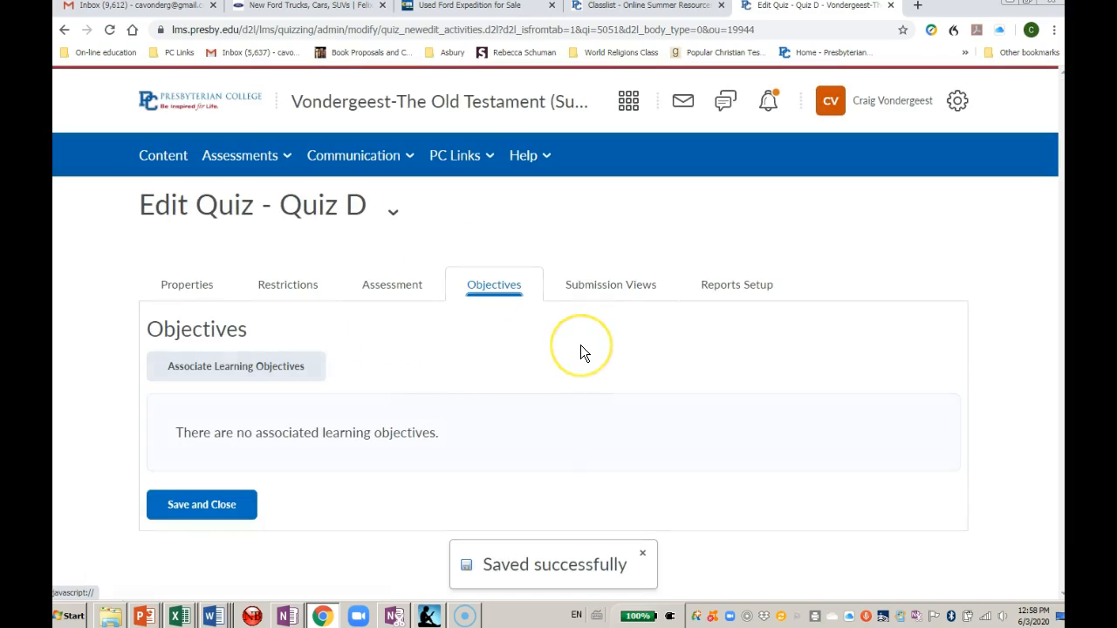
pyautogui.click(613, 294)
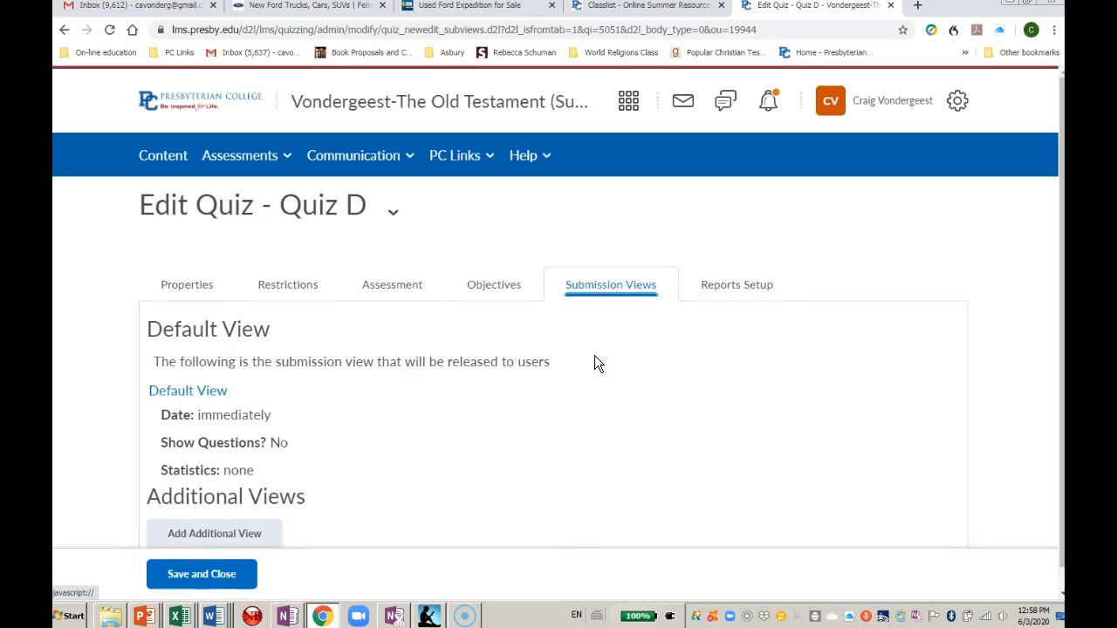
pyautogui.scroll(-1, 594, 357)
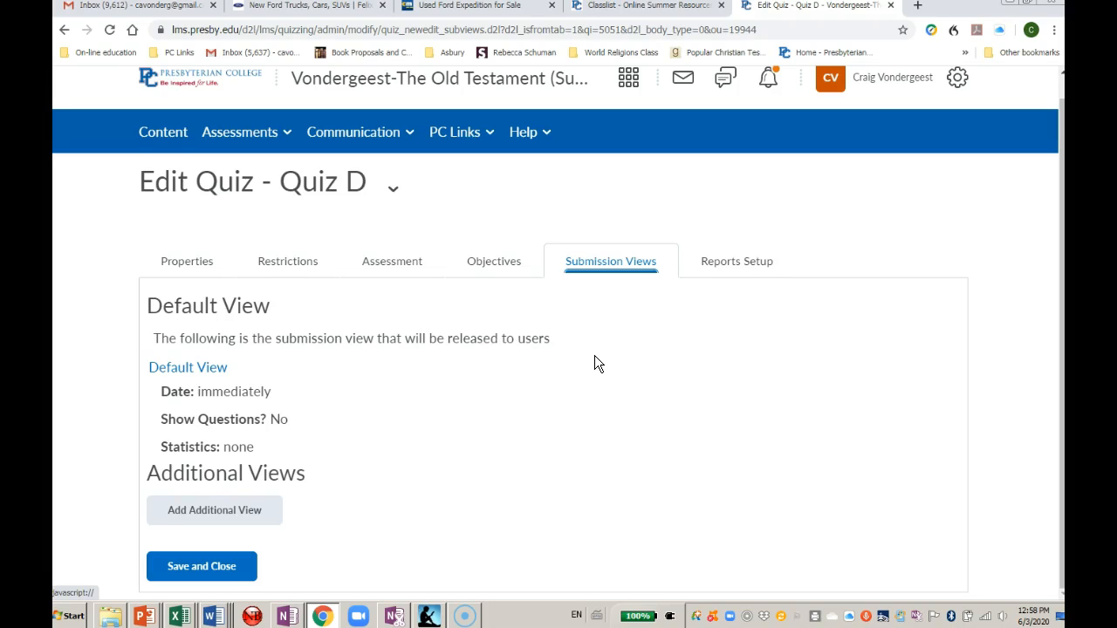
# - Open the default submission view, examine its message, question display, score and statistics options, and return without changing it
pyautogui.click(184, 370)
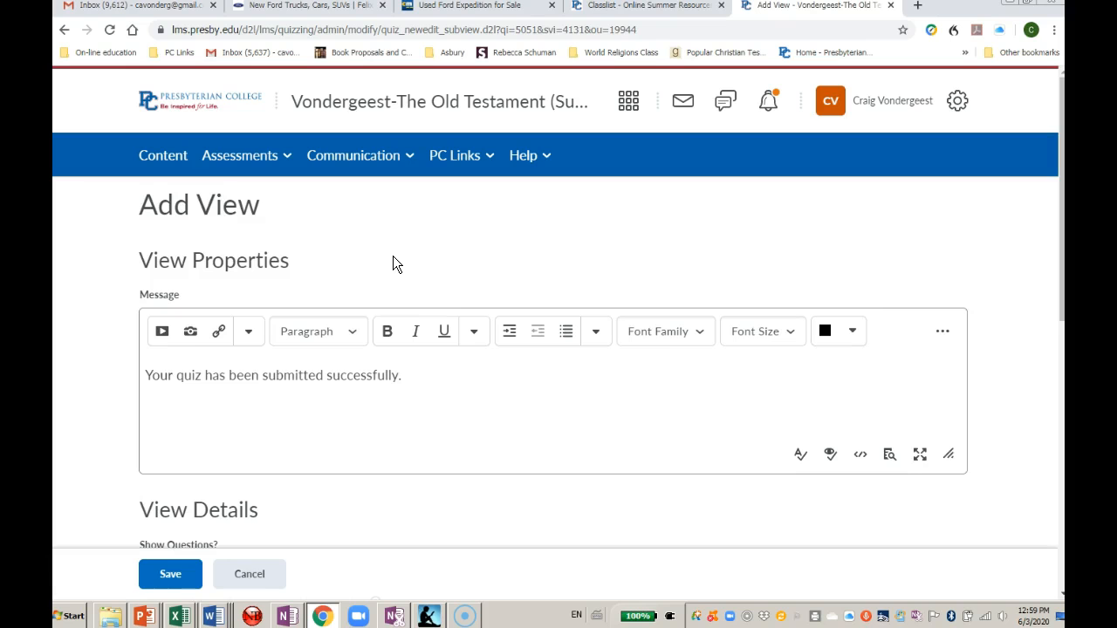
pyautogui.scroll(-3, 393, 263)
pyautogui.scroll(2, 393, 262)
pyautogui.scroll(-2, 393, 263)
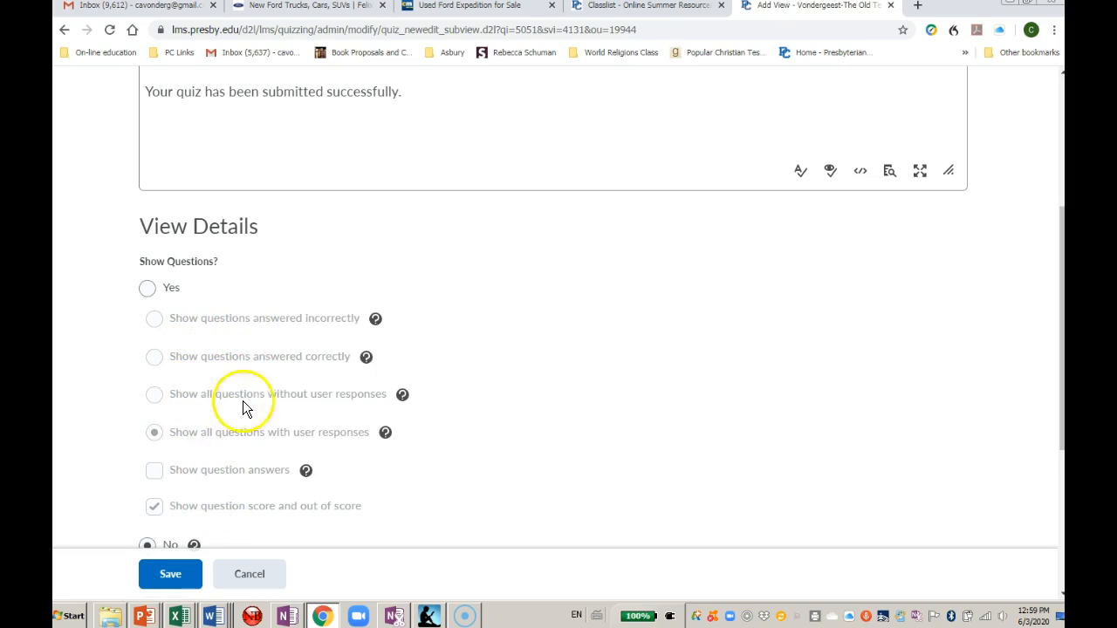
pyautogui.scroll(-3, 257, 462)
pyautogui.scroll(-1, 260, 453)
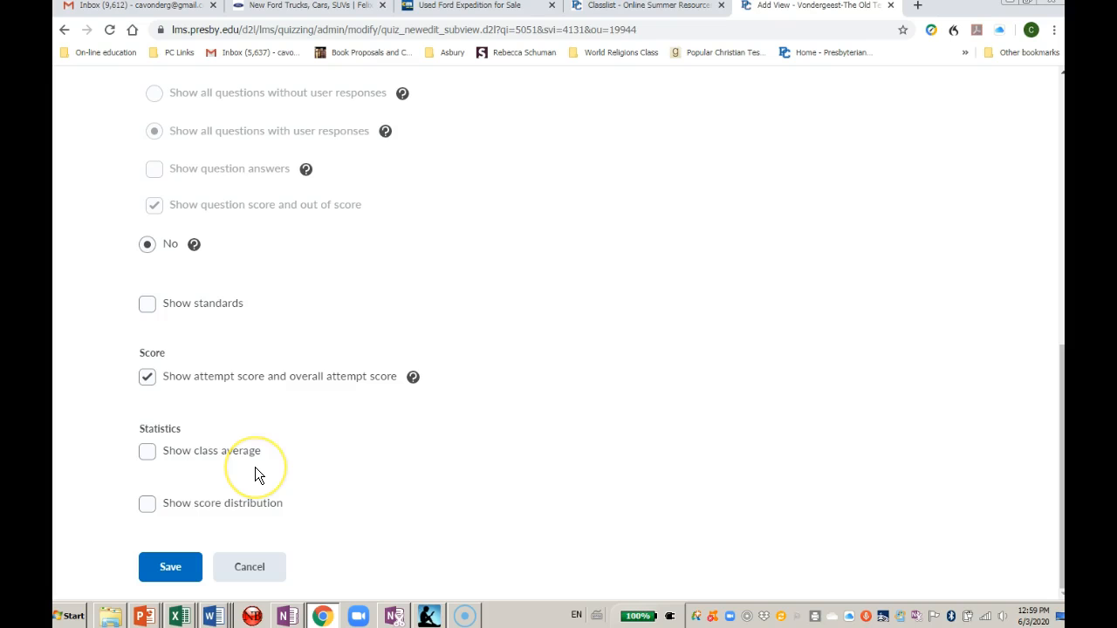
pyautogui.scroll(10, 255, 466)
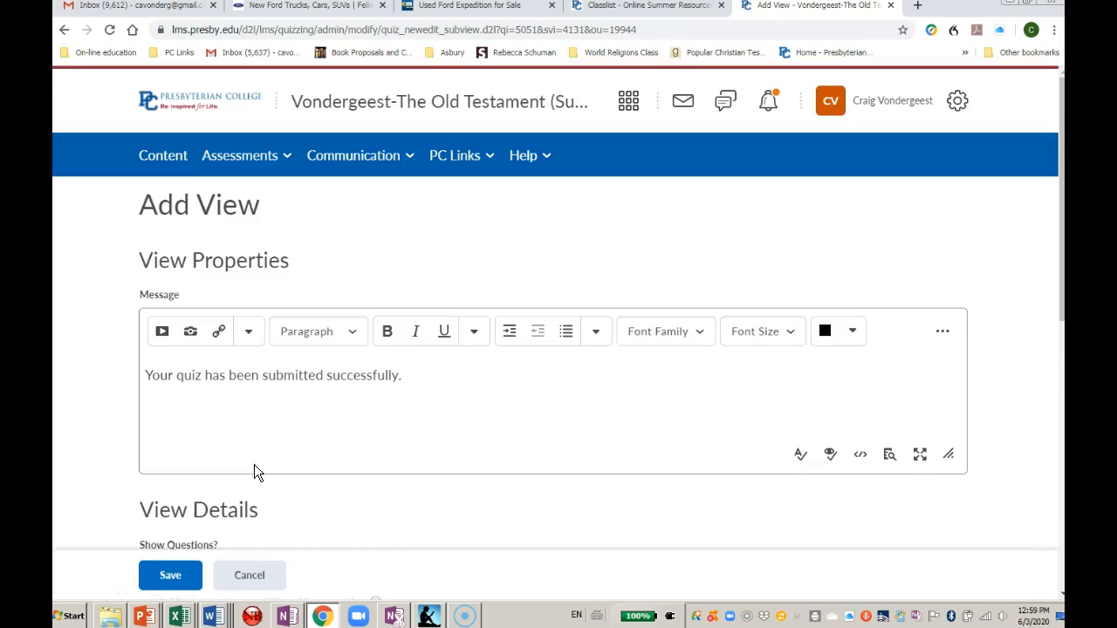
pyautogui.click(63, 33)
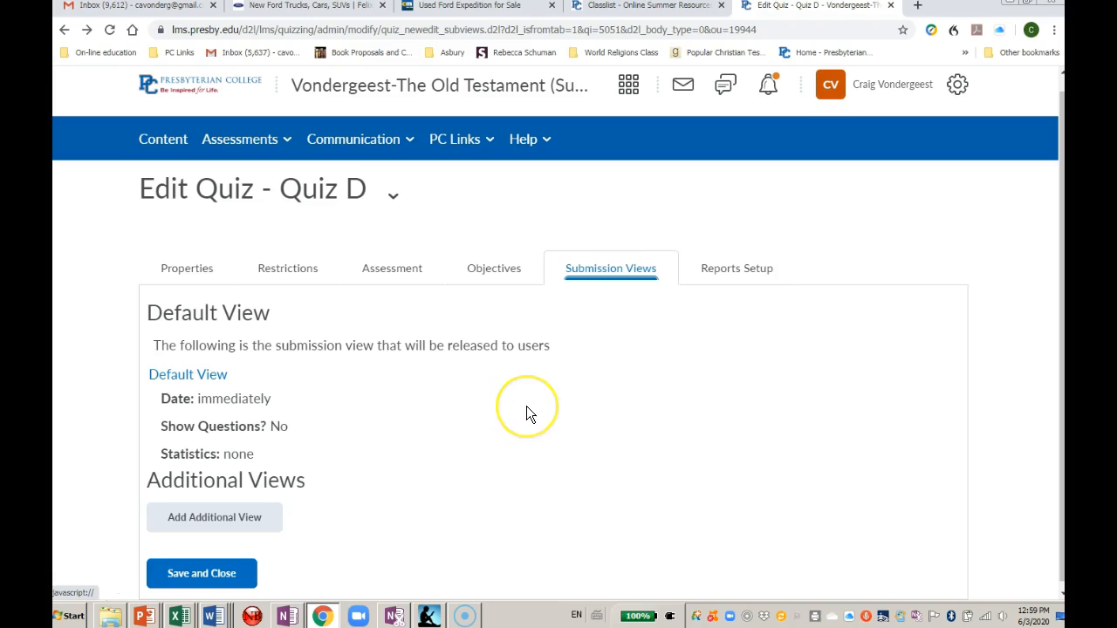
# - Save and close Quiz D and look it up in the course's quiz list
pyautogui.click(223, 567)
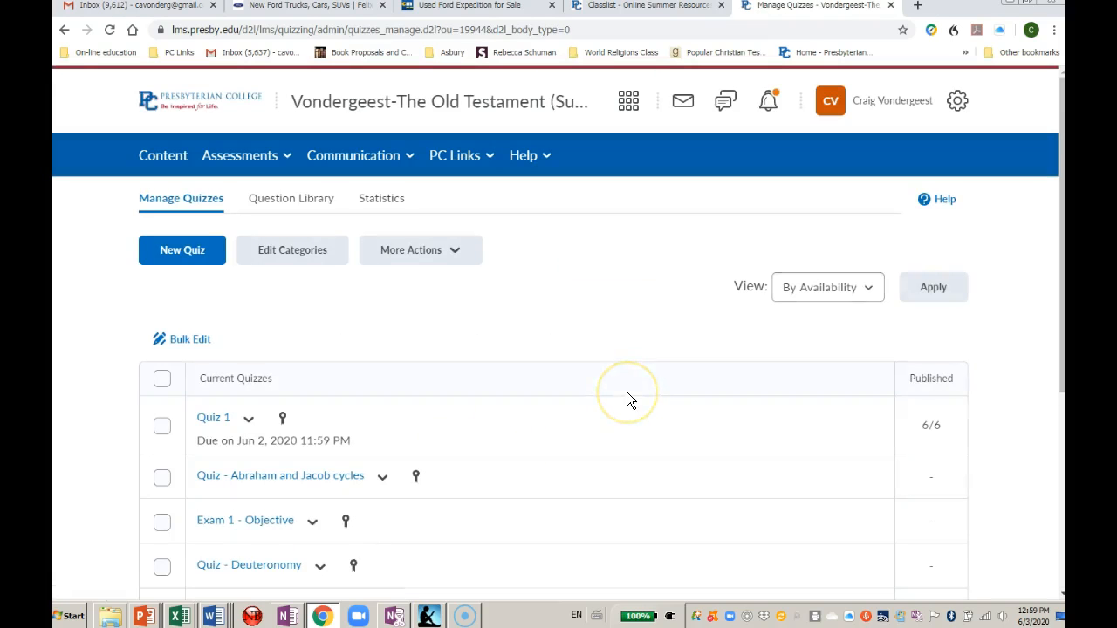
pyautogui.scroll(-4, 629, 400)
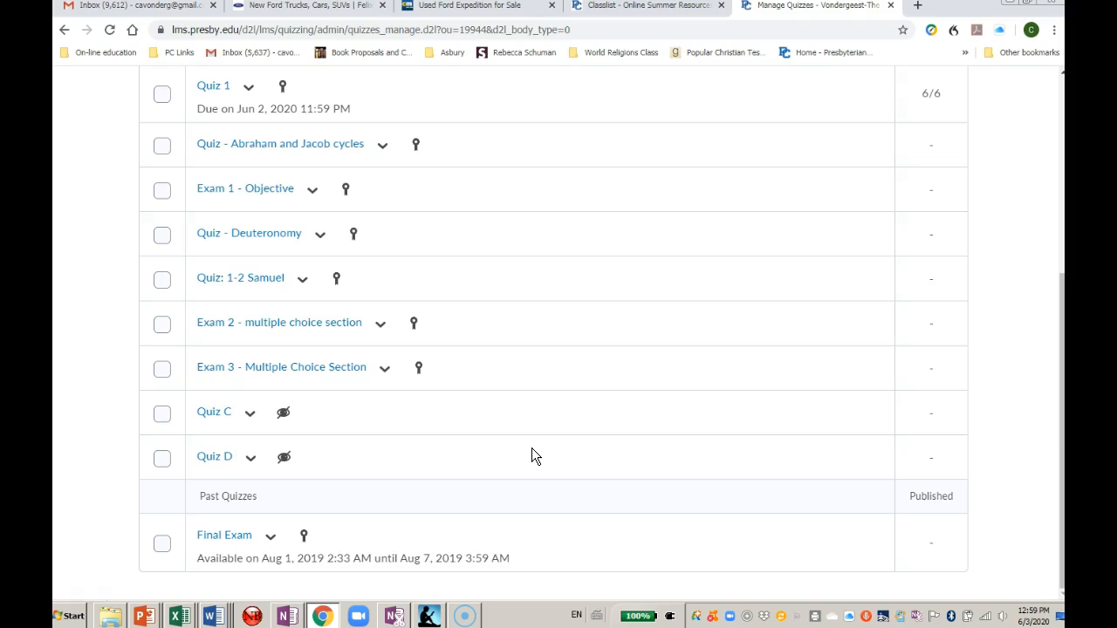
pyautogui.scroll(4, 533, 451)
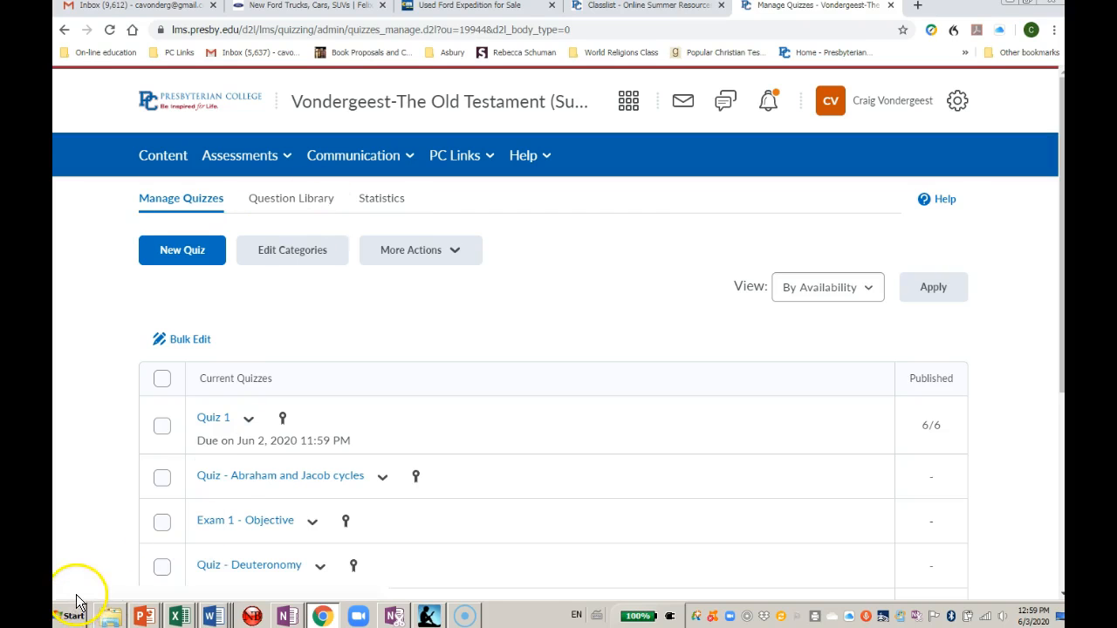
# - Insert the existing Quiz D into the Day 4 - July 11 unit of the course content
pyautogui.click(173, 156)
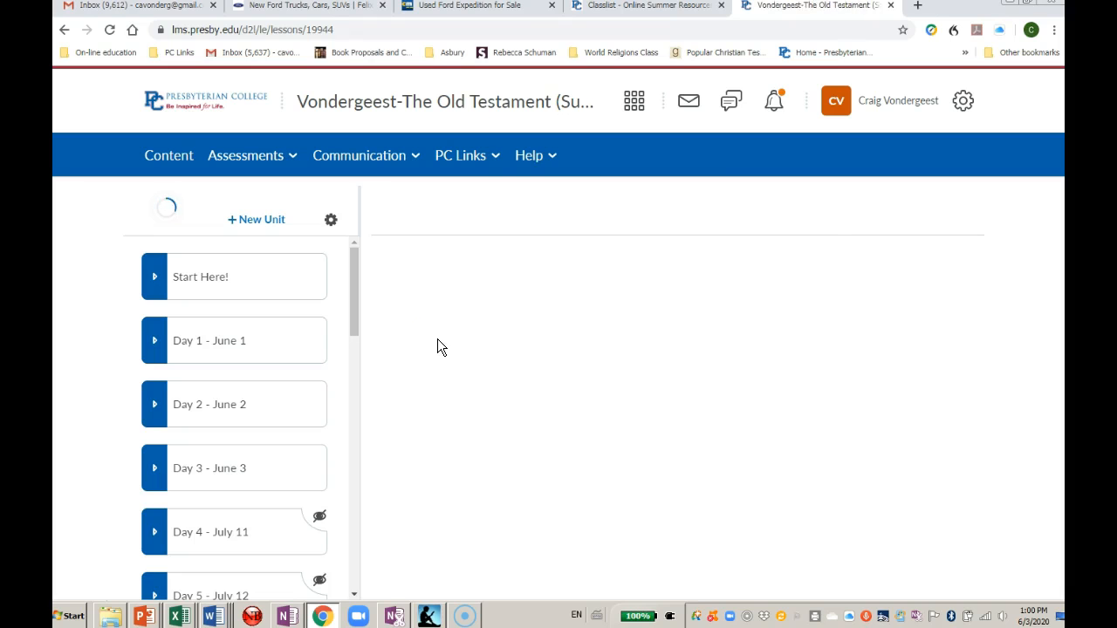
pyautogui.click(231, 530)
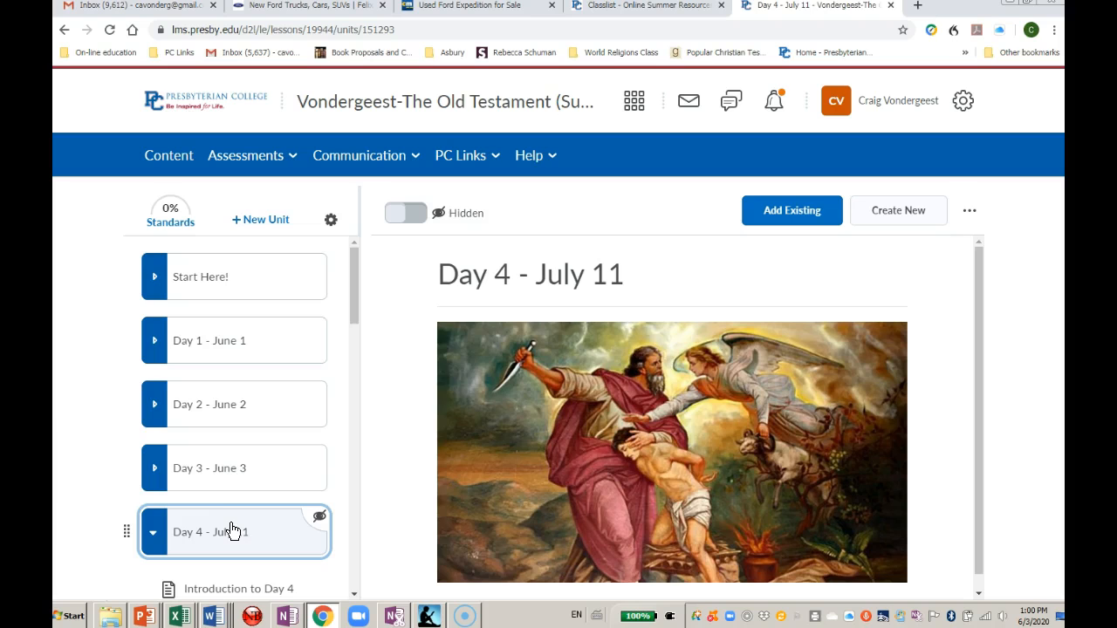
pyautogui.click(785, 212)
pyautogui.click(494, 306)
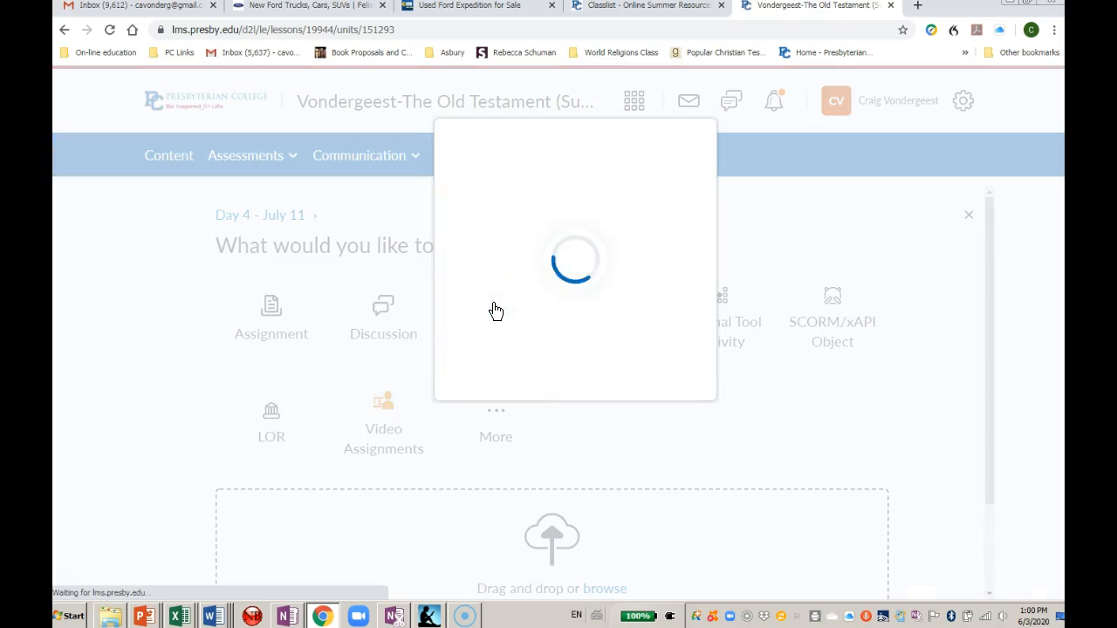
pyautogui.scroll(-1, 494, 311)
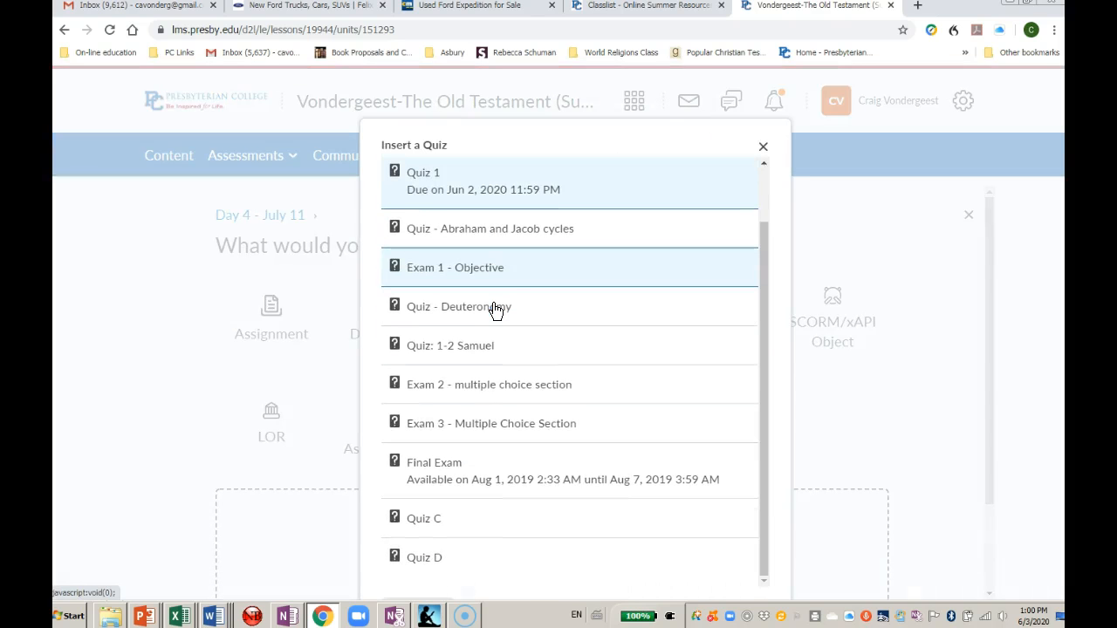
pyautogui.click(425, 552)
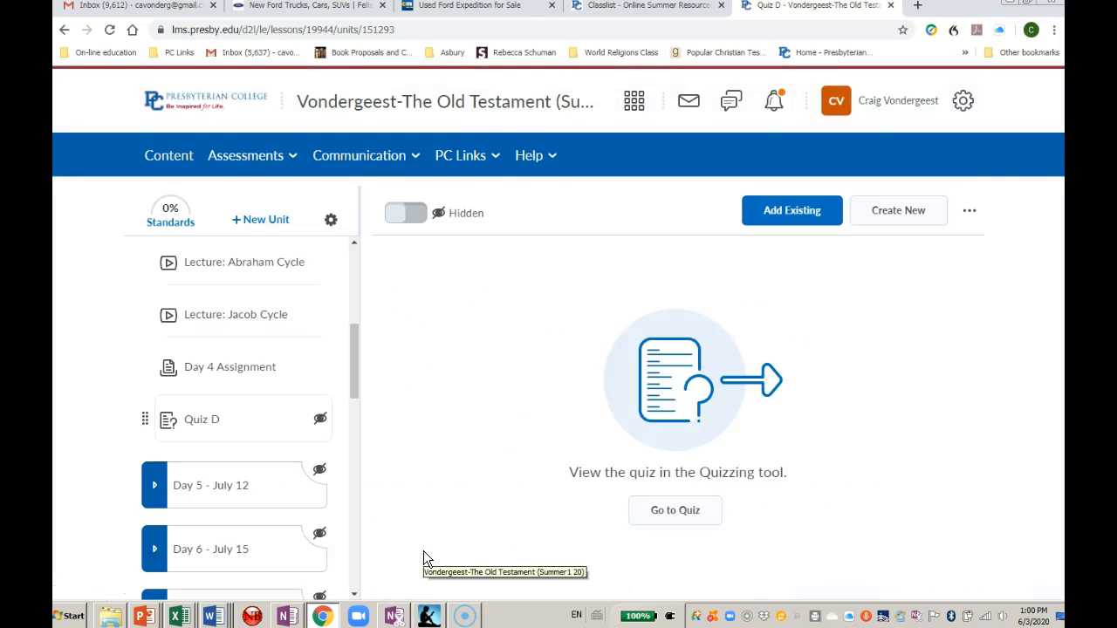
pyautogui.click(444, 463)
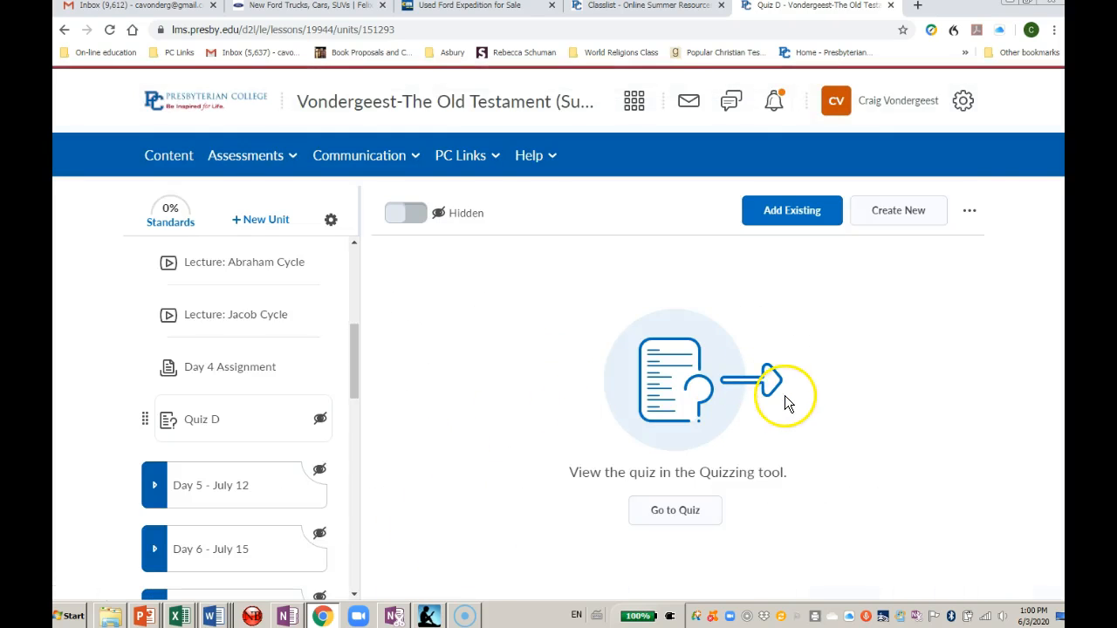
# - Check the placement of Quiz D among the items of the Day 4 - July 11 unit
pyautogui.scroll(2, 215, 424)
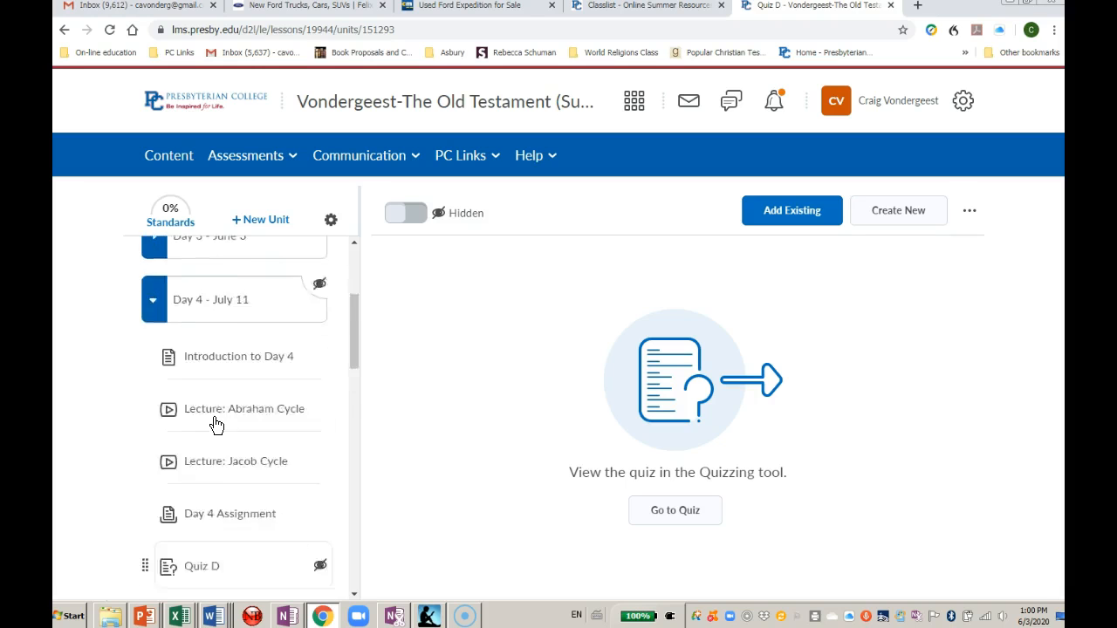
pyautogui.scroll(-2, 216, 425)
pyautogui.click(211, 421)
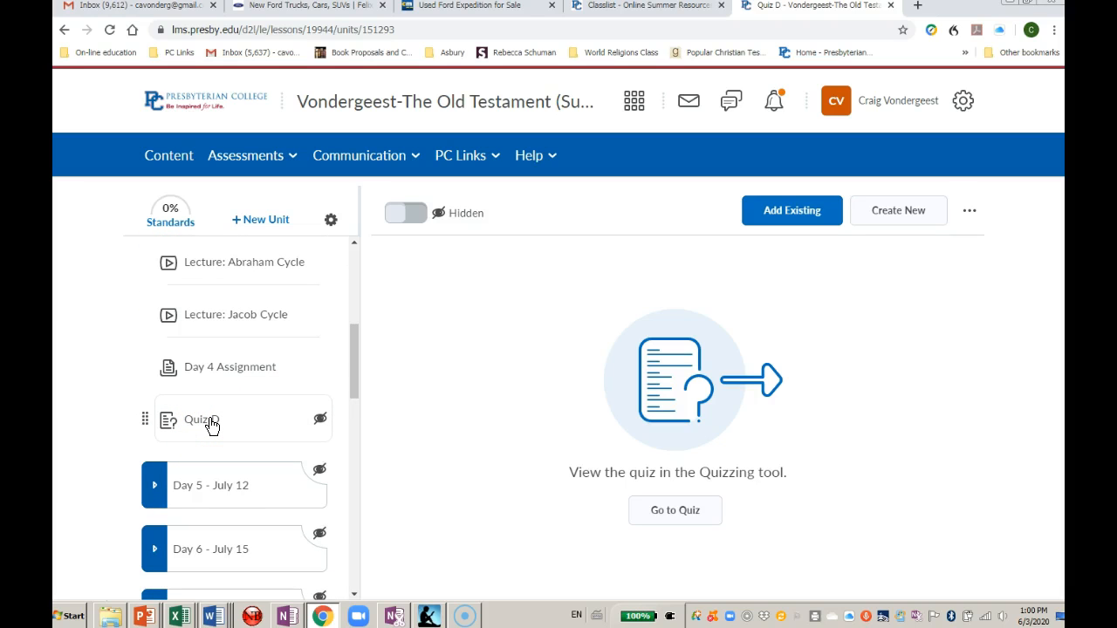
pyautogui.click(80, 608)
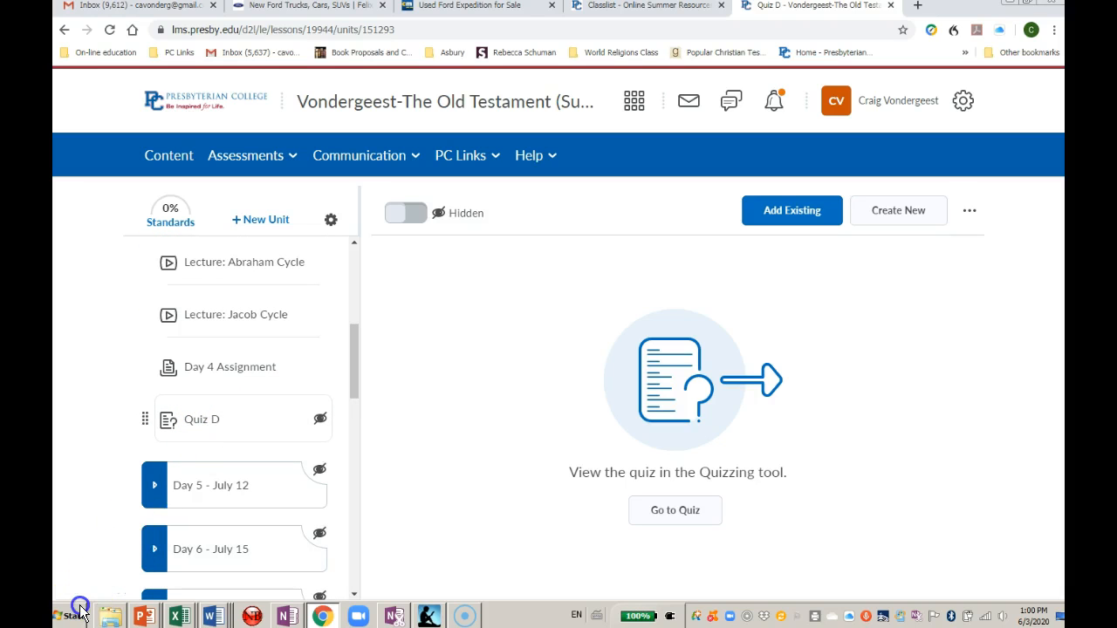